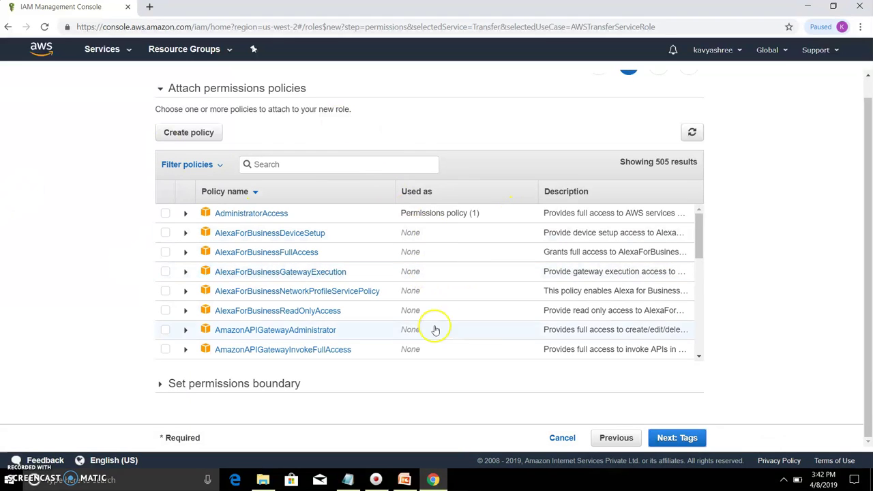
Create the Transfer service role without policies or tags, using the account holder's first name as the role name.
{"action": "left_click", "coordinate": [671, 439]}
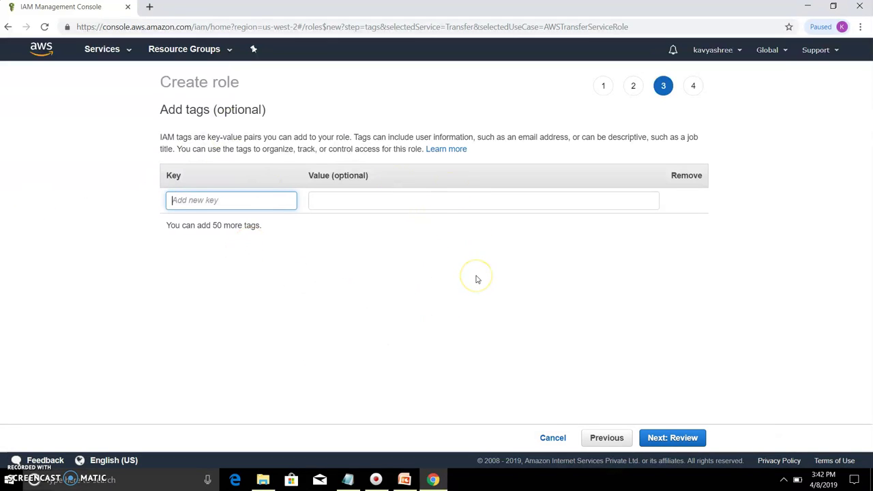
{"action": "left_click", "coordinate": [686, 438]}
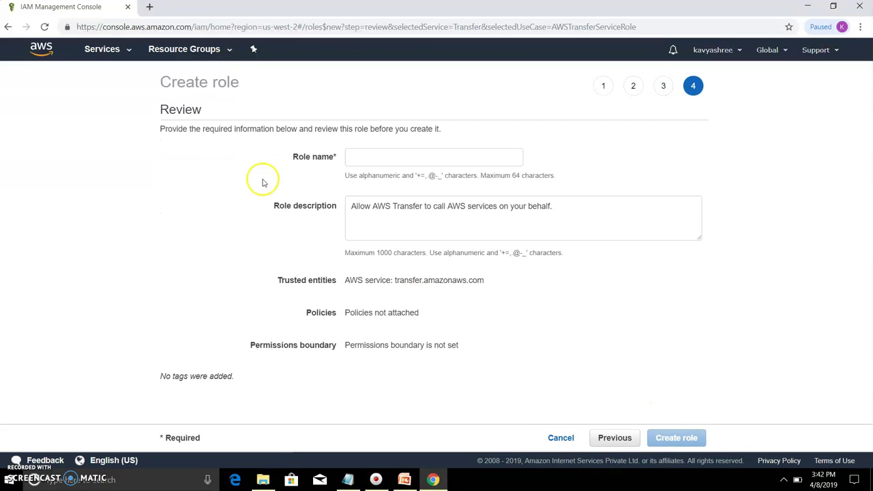
{"action": "left_click", "coordinate": [372, 159]}
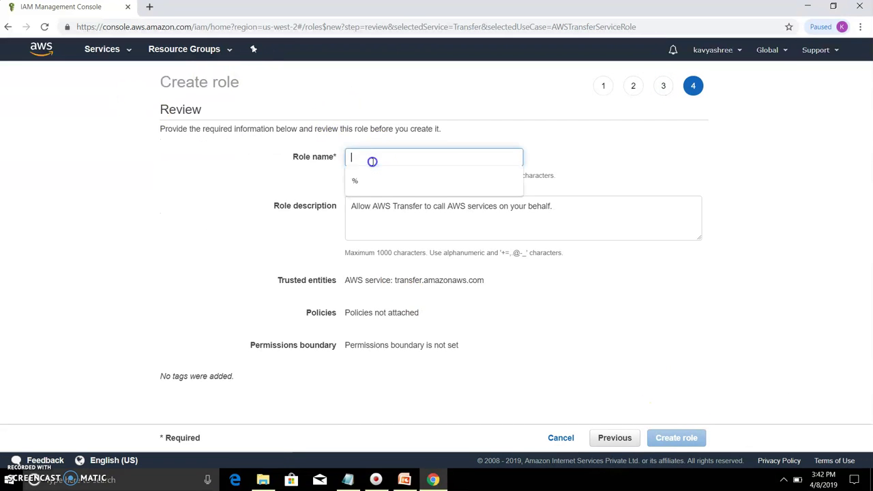
{"action": "type", "text": "kavya"}
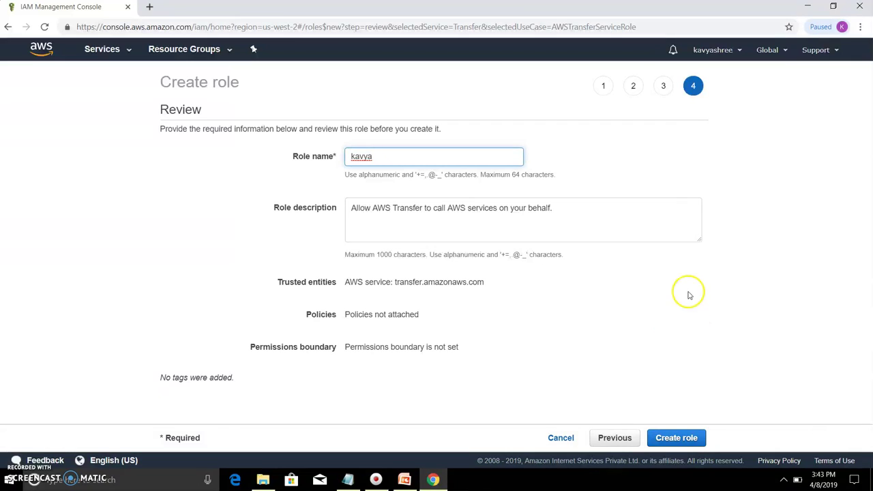
{"action": "left_click", "coordinate": [678, 439]}
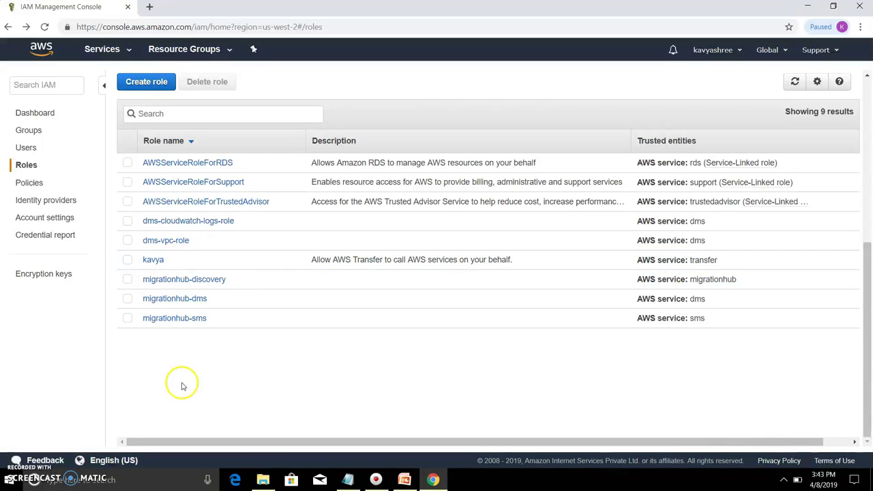
Start another role for the Transfer service and continue to its permissions policies.
{"action": "left_click", "coordinate": [27, 165]}
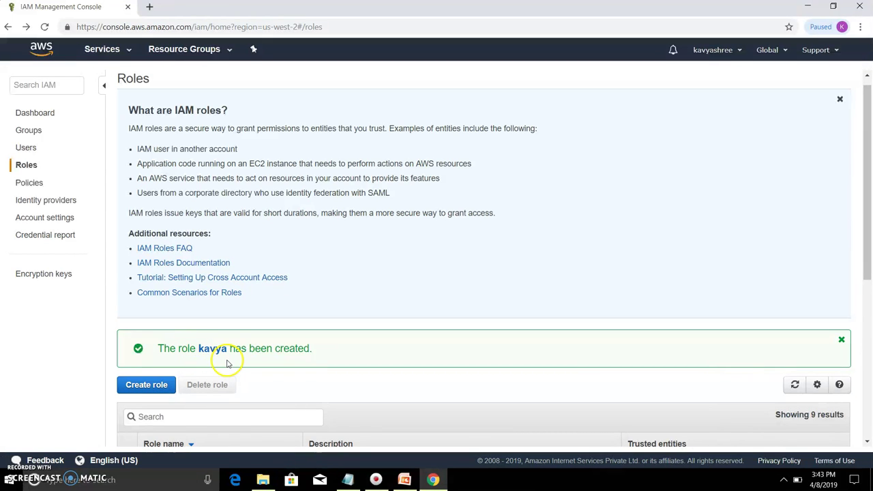
{"action": "left_click", "coordinate": [158, 388]}
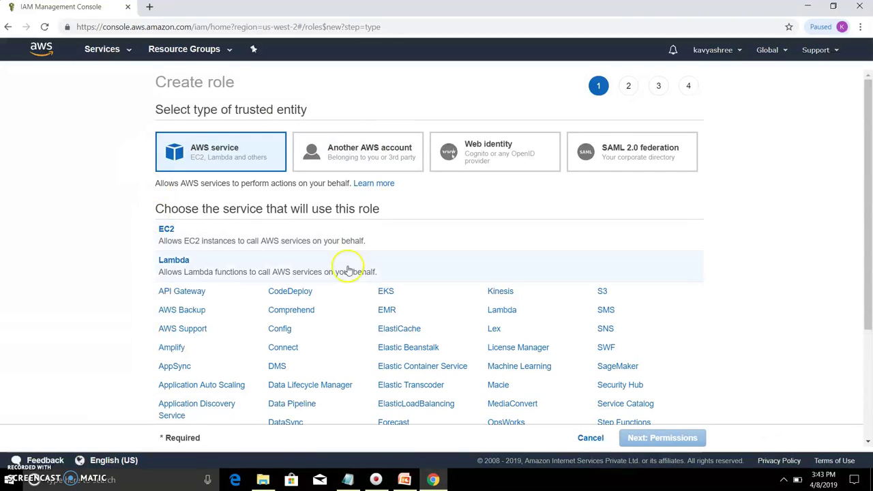
{"action": "scroll", "coordinate": [566, 304], "scroll_direction": "down", "scroll_amount": 2}
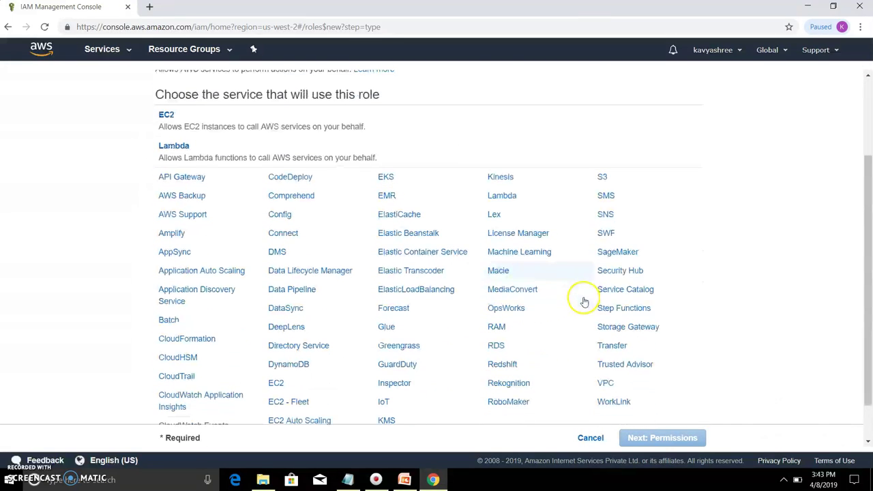
{"action": "left_click", "coordinate": [611, 347]}
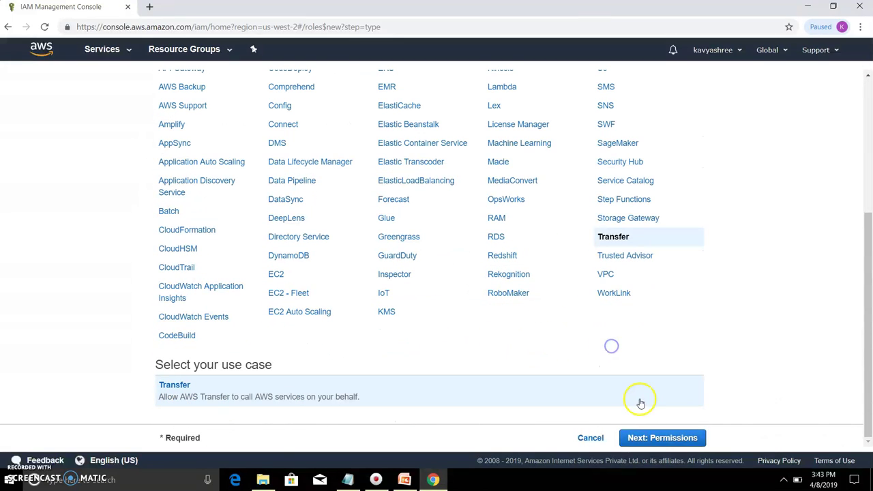
{"action": "left_click", "coordinate": [662, 438]}
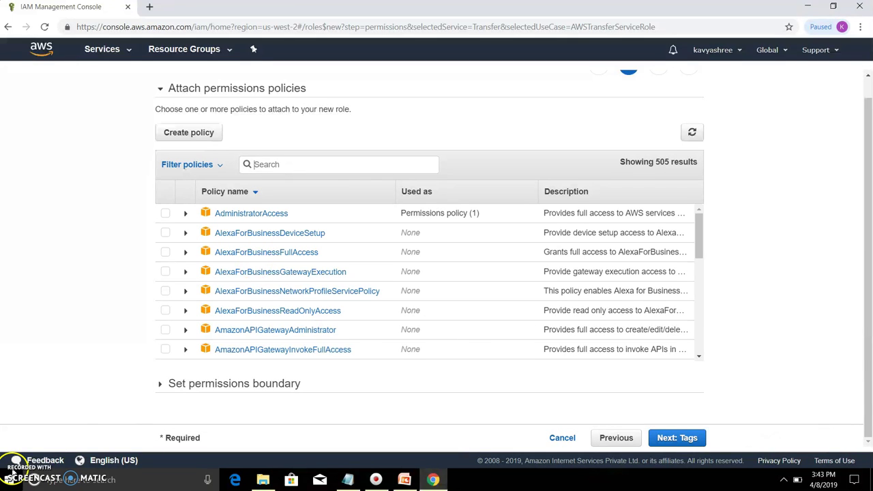
Look through the available permissions policies and search them for the first letters of the role's name.
{"action": "scroll", "coordinate": [238, 245], "scroll_direction": "down", "scroll_amount": 6}
{"action": "scroll", "coordinate": [238, 247], "scroll_direction": "down", "scroll_amount": 15}
{"action": "scroll", "coordinate": [247, 242], "scroll_direction": "down", "scroll_amount": 15}
{"action": "scroll", "coordinate": [256, 279], "scroll_direction": "down", "scroll_amount": 15}
{"action": "scroll", "coordinate": [239, 285], "scroll_direction": "down", "scroll_amount": 5}
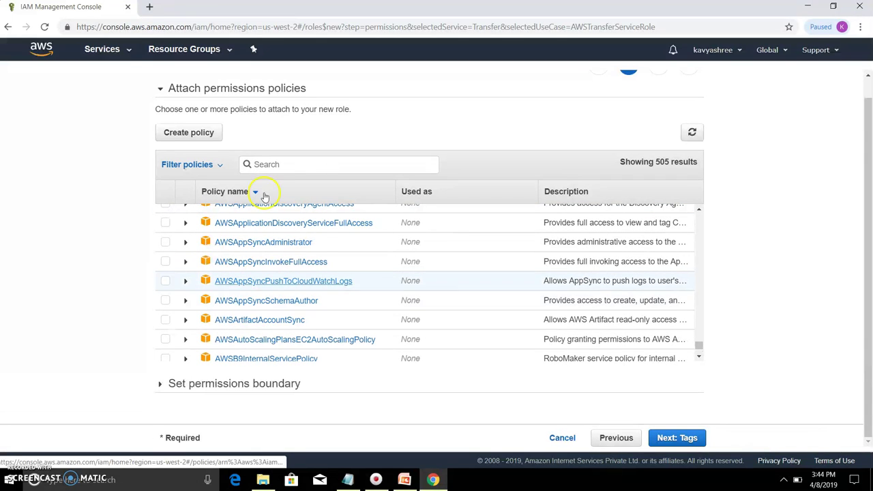
{"action": "left_click", "coordinate": [267, 166]}
{"action": "type", "text": "ka"}
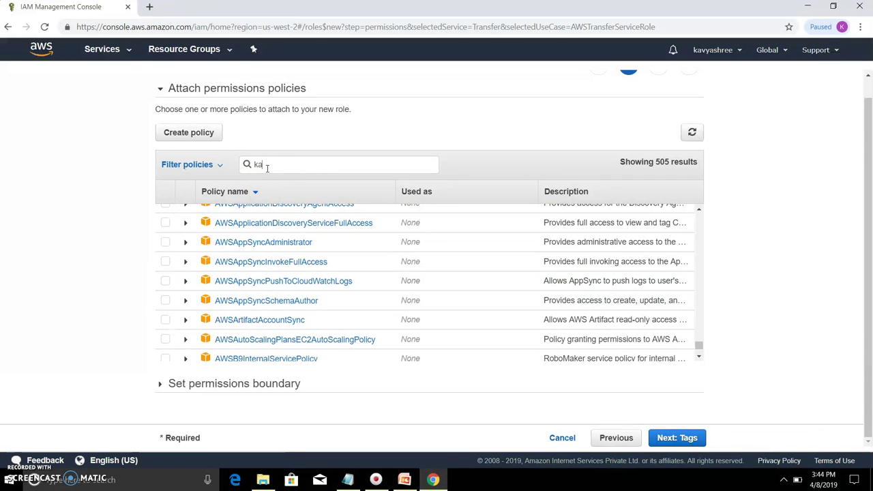
{"action": "type", "text": "v"}
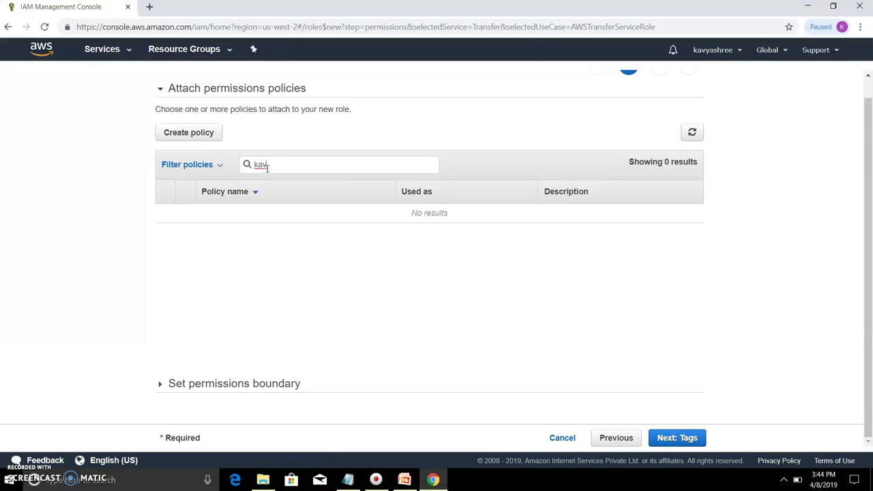
{"action": "key", "text": "BackSpace"}
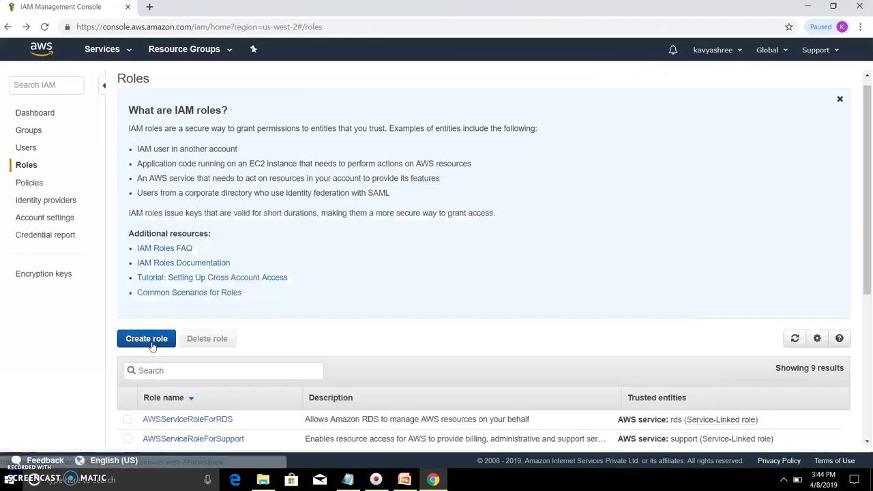
Start a new AWS service role with the Transfer use case and proceed to attaching permissions policies.
{"action": "left_click", "coordinate": [146, 339]}
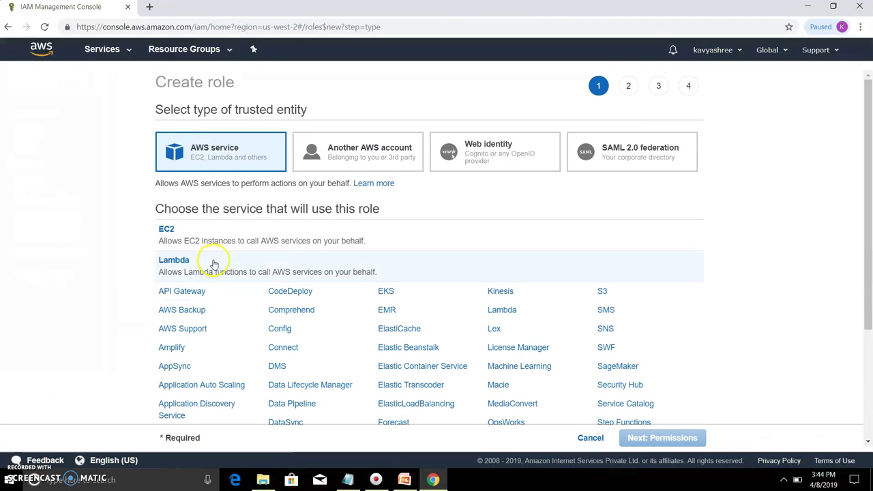
{"action": "scroll", "coordinate": [218, 262], "scroll_direction": "down", "scroll_amount": 3}
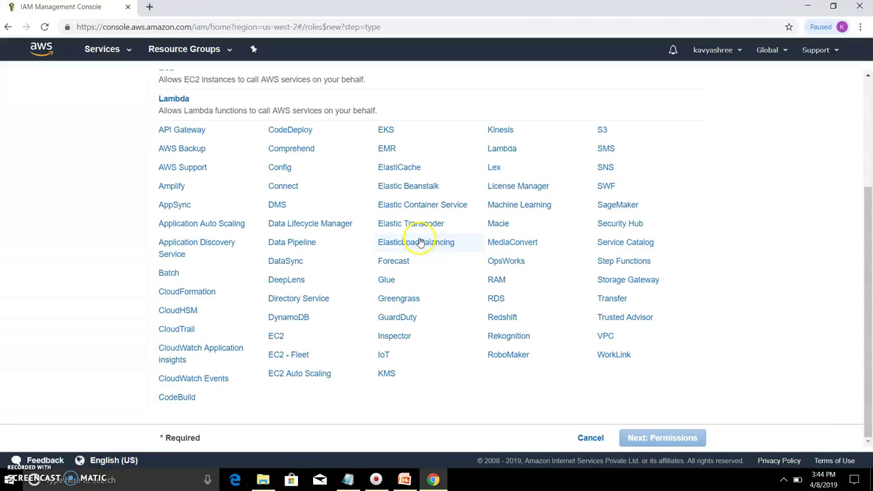
{"action": "left_click", "coordinate": [612, 298]}
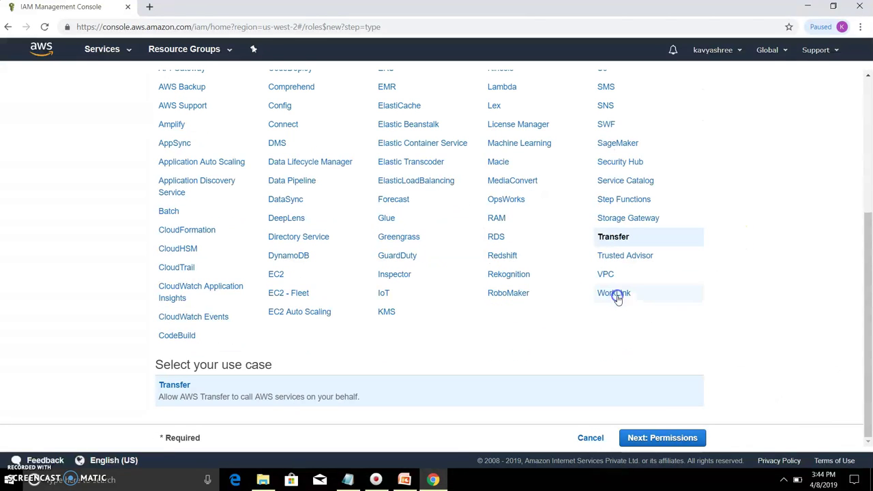
{"action": "left_click", "coordinate": [653, 439]}
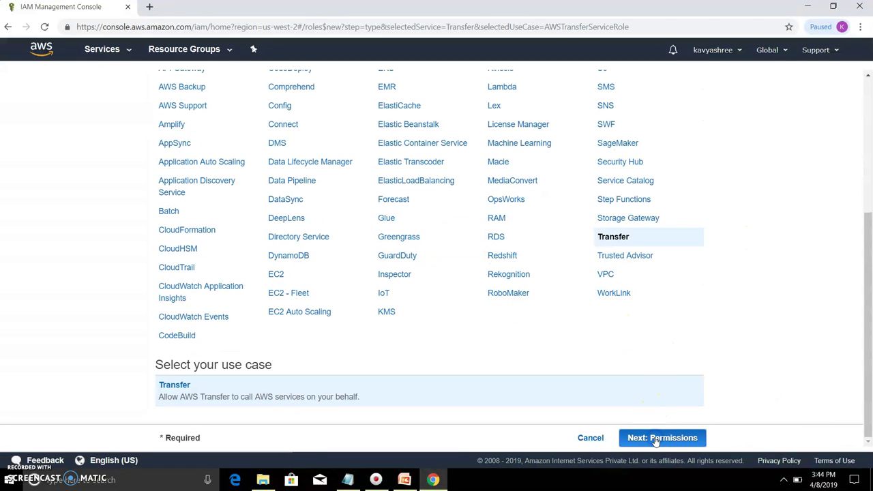
{"action": "left_click", "coordinate": [655, 439]}
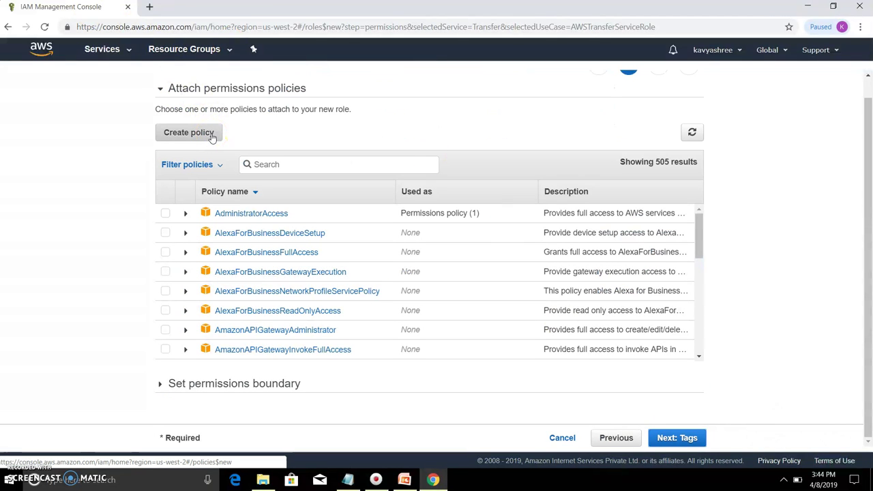
Start creating a new policy from the role's permissions page and clear the default code in its JSON editor.
{"action": "left_click", "coordinate": [188, 133]}
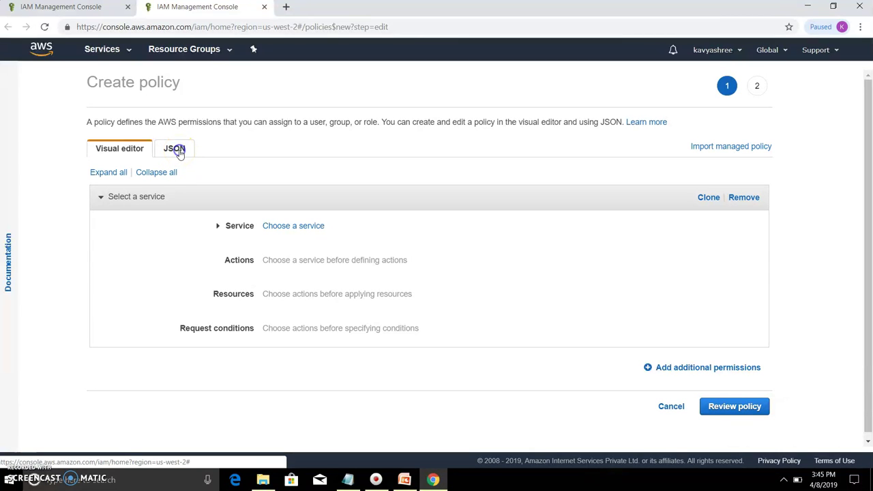
{"action": "left_click", "coordinate": [179, 150]}
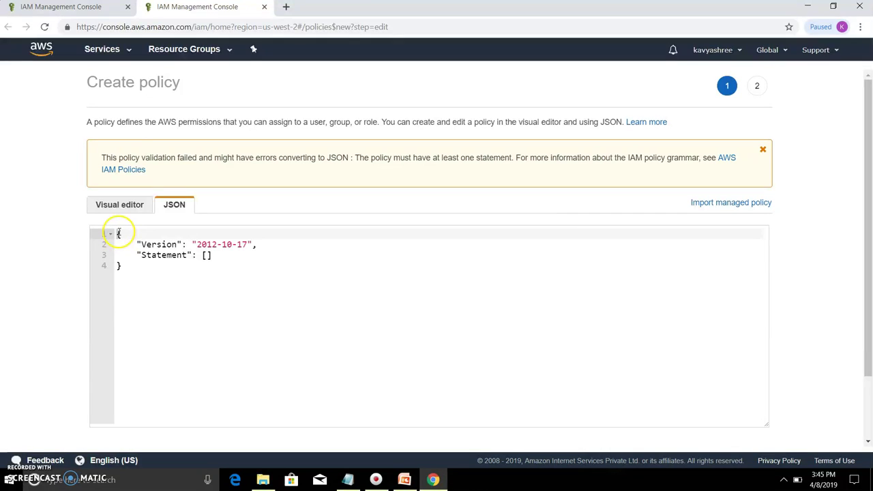
{"action": "left_click_drag", "start_coordinate": [117, 233], "coordinate": [145, 269]}
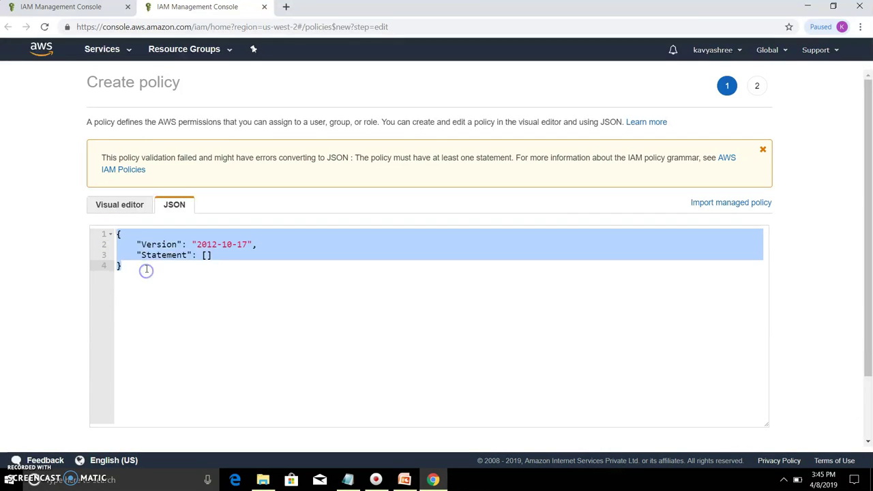
{"action": "key", "text": "BackSpace"}
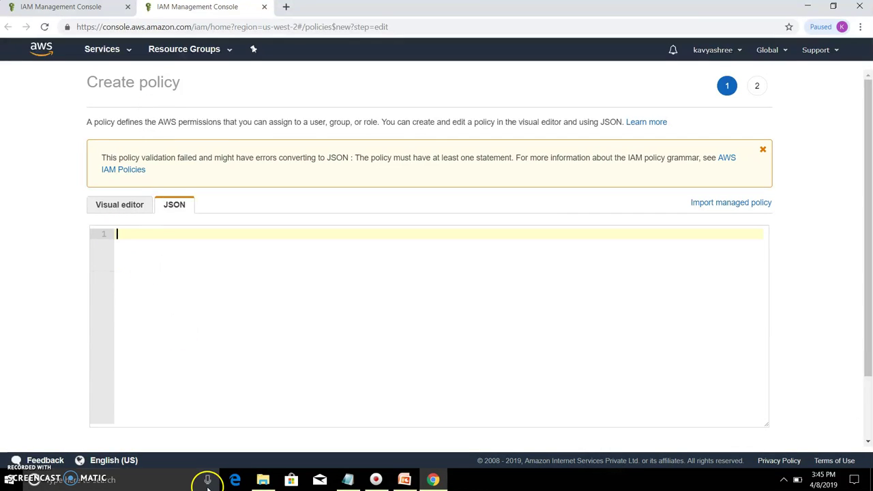
Copy the whole S3 access policy from the 1213 file in Notepad and paste it into the empty JSON editor.
{"action": "left_click", "coordinate": [348, 479]}
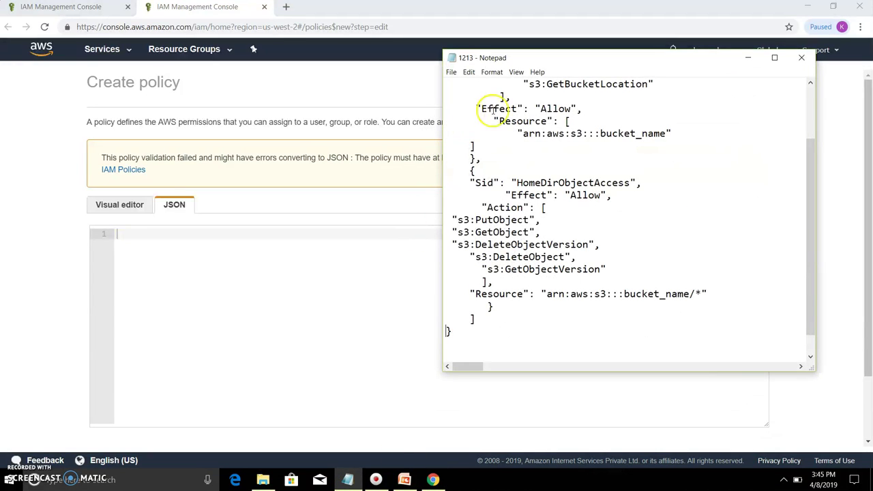
{"action": "scroll", "coordinate": [560, 100], "scroll_direction": "up", "scroll_amount": 2}
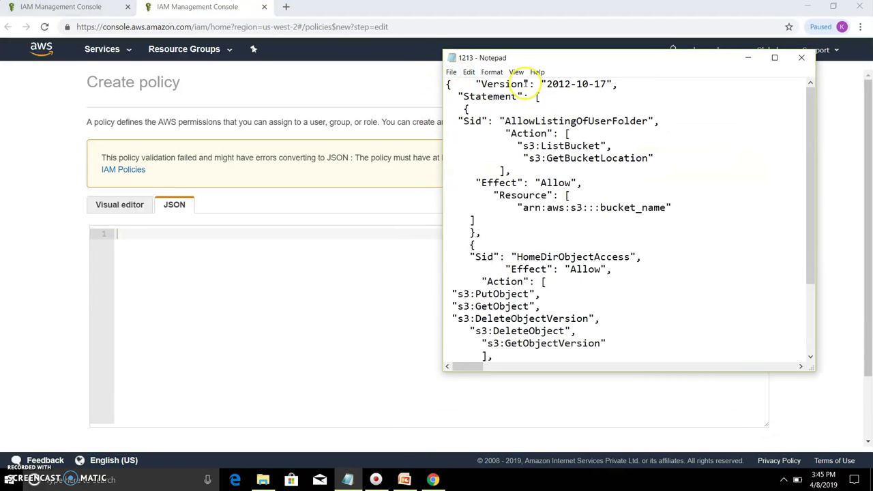
{"action": "left_click_drag", "start_coordinate": [446, 84], "coordinate": [539, 373]}
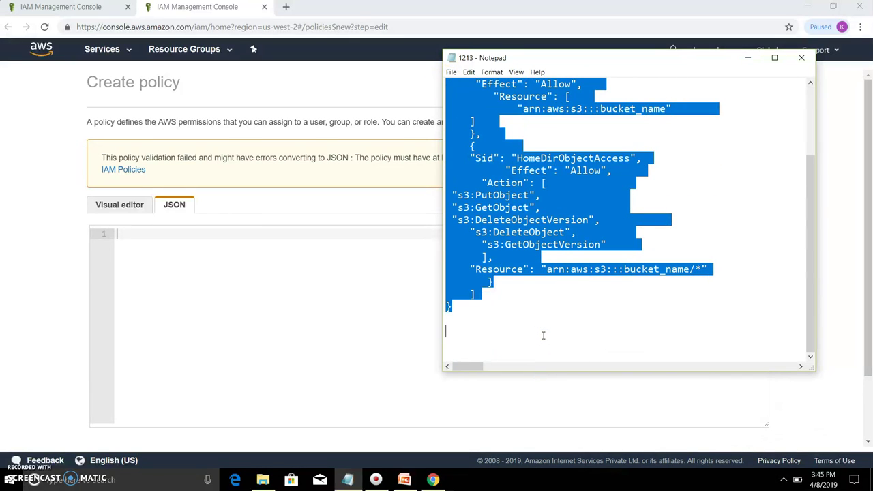
{"action": "left_click", "coordinate": [146, 239]}
{"action": "key", "text": "ctrl+v"}
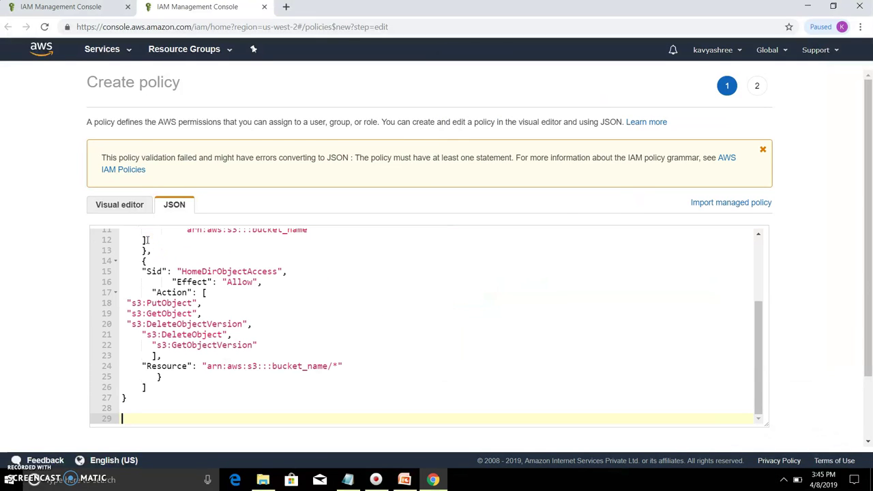
Review the S3 policy, name it with the account holder's first name followed by 1, and create it.
{"action": "scroll", "coordinate": [205, 252], "scroll_direction": "down", "scroll_amount": 2}
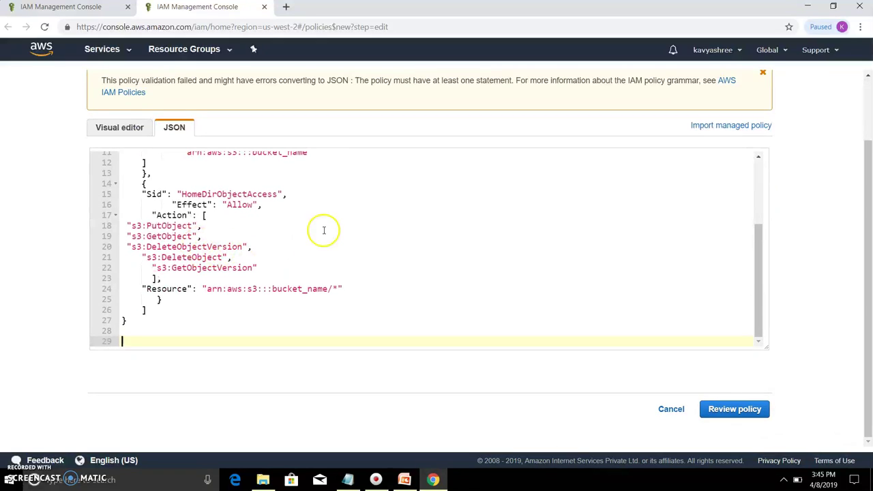
{"action": "left_click", "coordinate": [710, 410]}
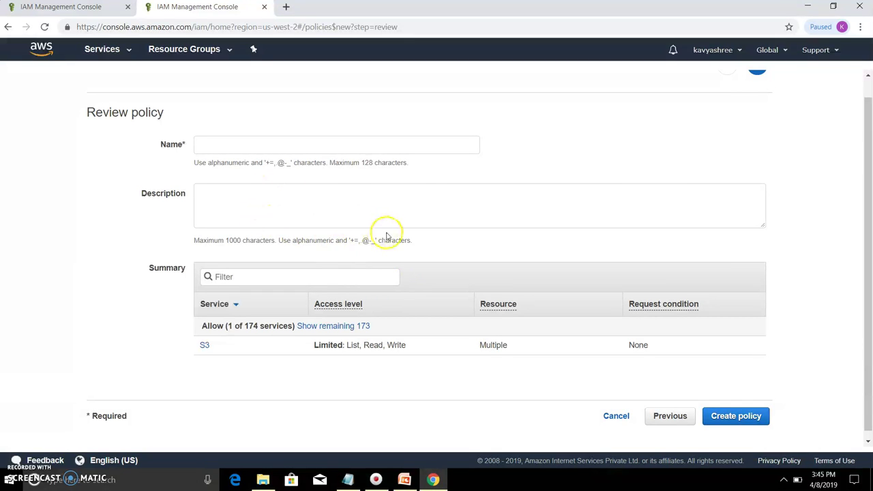
{"action": "scroll", "coordinate": [432, 215], "scroll_direction": "up", "scroll_amount": 1}
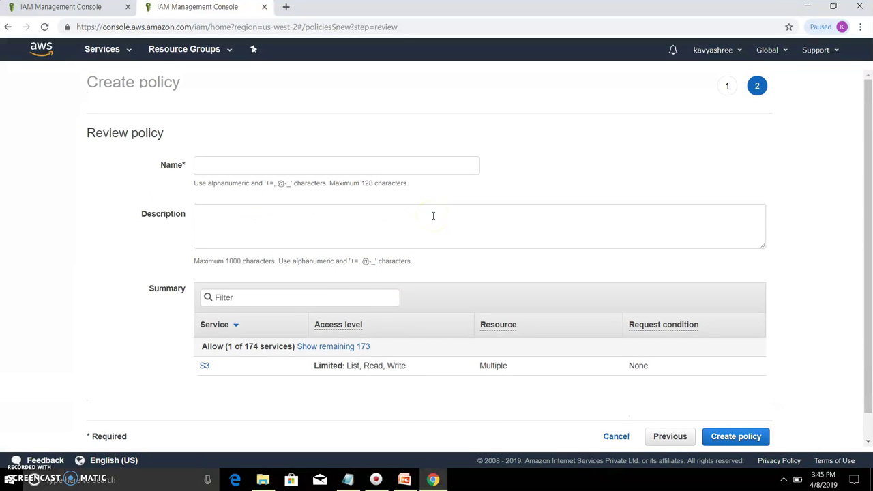
{"action": "left_click", "coordinate": [230, 165]}
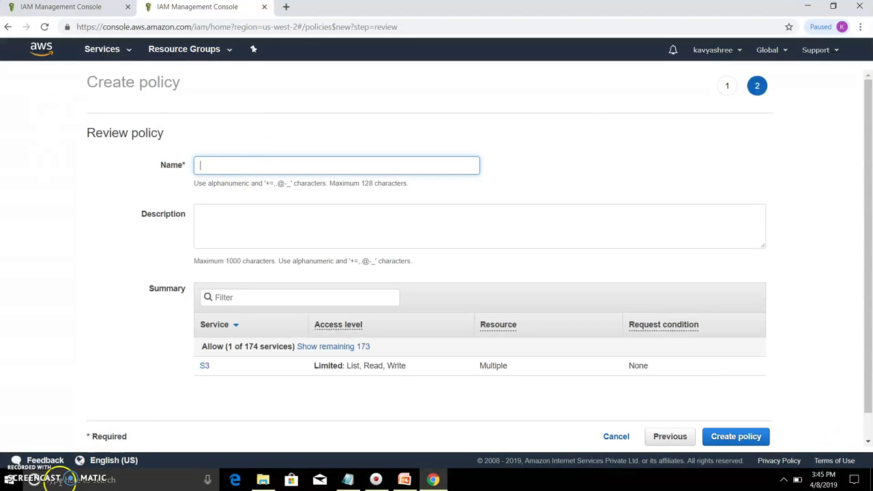
{"action": "scroll", "coordinate": [222, 129], "scroll_direction": "down", "scroll_amount": 1}
{"action": "type", "text": "kavya1"}
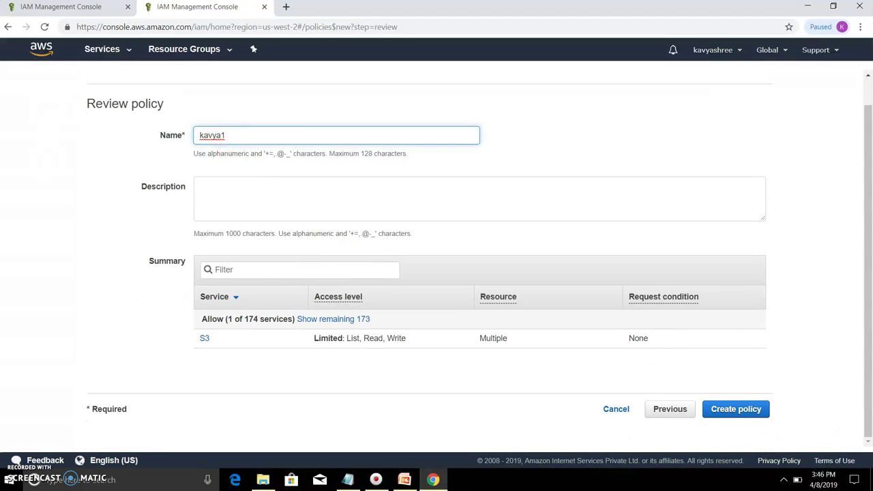
{"action": "left_click", "coordinate": [713, 409]}
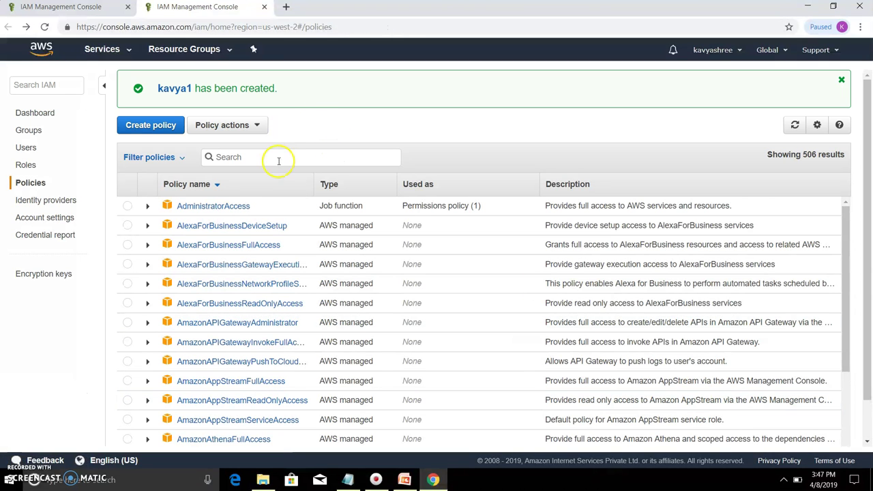
Search the policies for the first letters of the new policy's name and open its summary.
{"action": "left_click", "coordinate": [279, 160]}
{"action": "type", "text": "kav"}
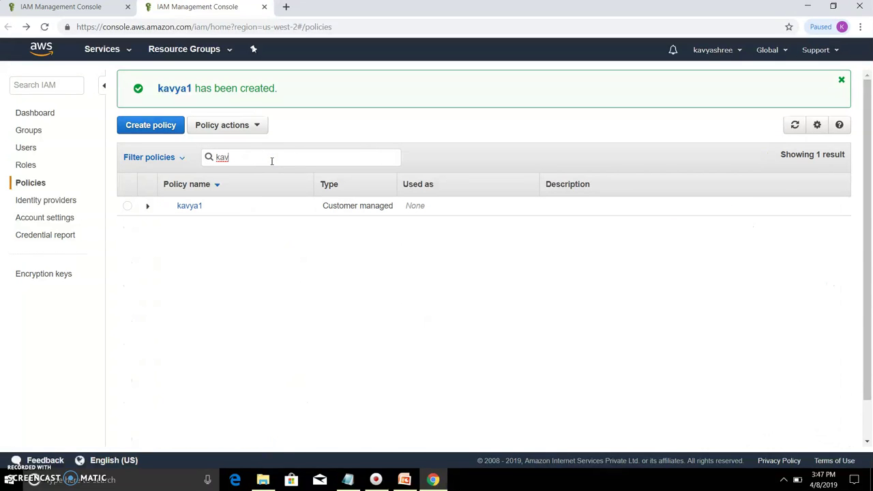
{"action": "left_click", "coordinate": [187, 207]}
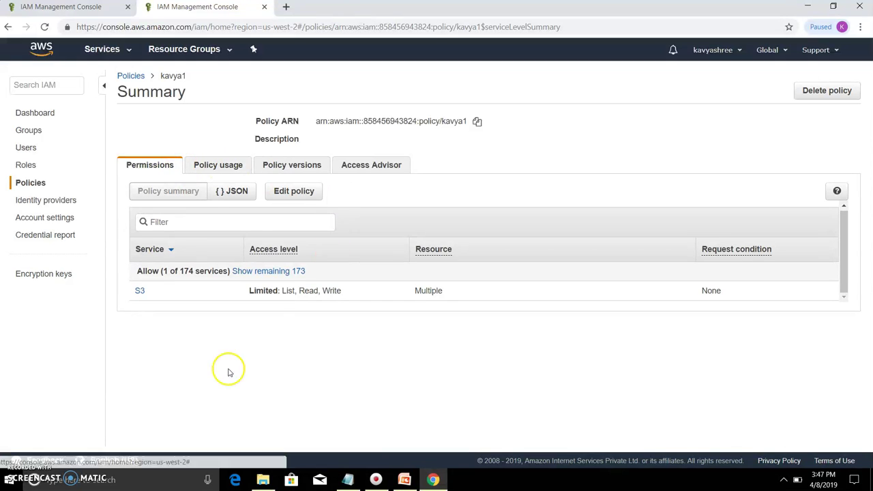
Open the AWS Transfer for SFTP service from the Migration & Transfer category.
{"action": "left_click", "coordinate": [127, 52]}
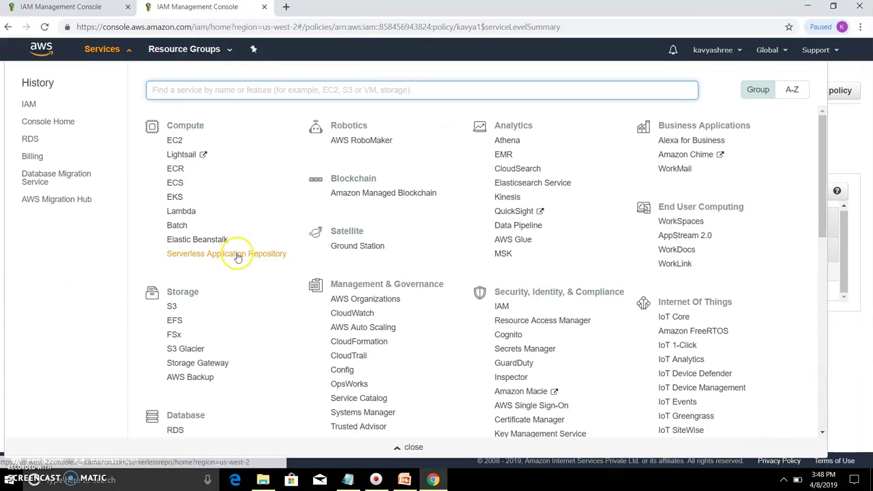
{"action": "scroll", "coordinate": [242, 272], "scroll_direction": "down", "scroll_amount": 1}
{"action": "scroll", "coordinate": [245, 277], "scroll_direction": "down", "scroll_amount": 3}
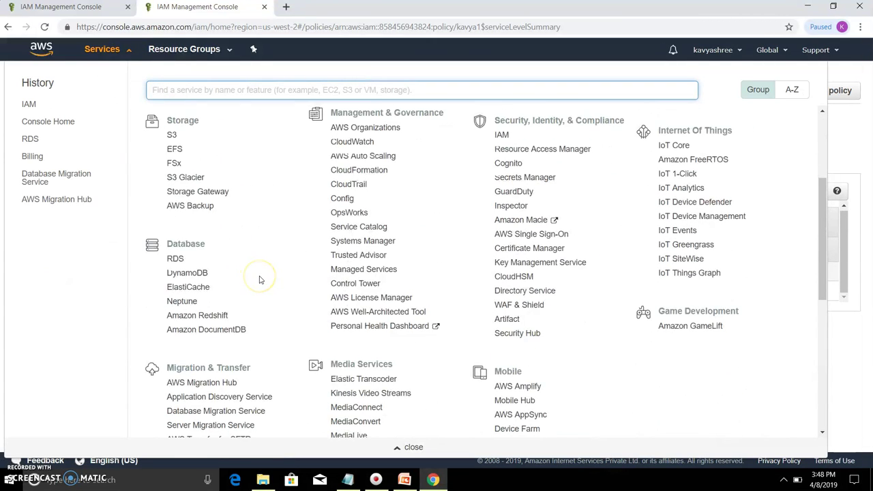
{"action": "left_click", "coordinate": [214, 312]}
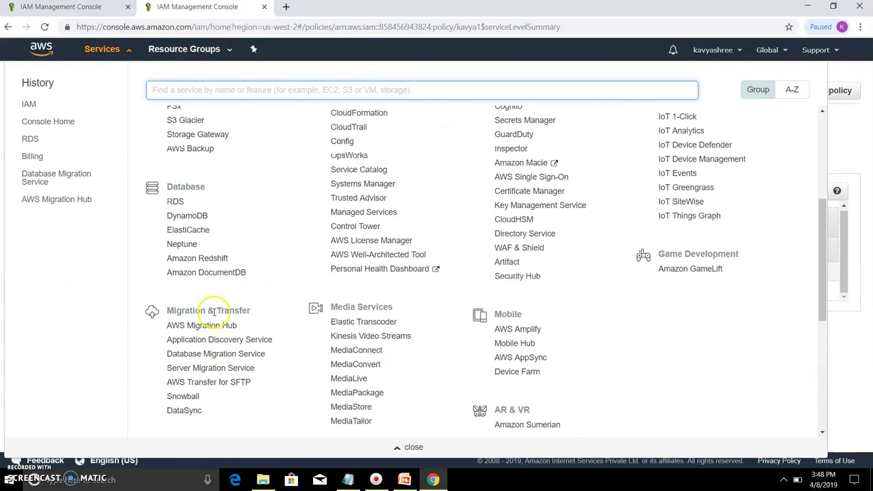
{"action": "left_click", "coordinate": [221, 385]}
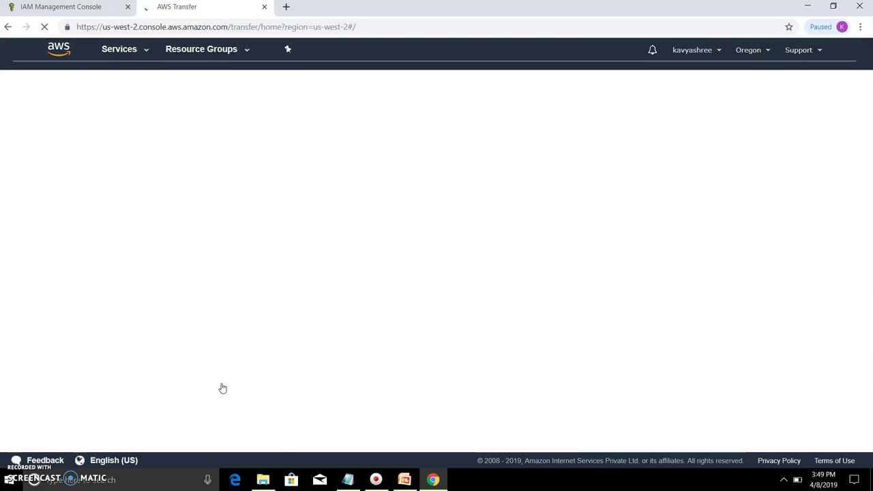
{"action": "left_click", "coordinate": [230, 383]}
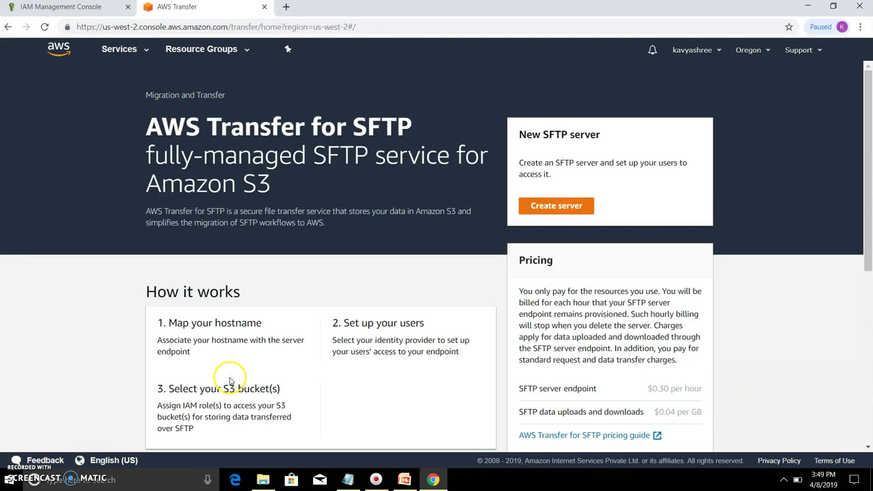
Start creating a new SFTP server from the service's home page.
{"action": "scroll", "coordinate": [452, 211], "scroll_direction": "down", "scroll_amount": 5}
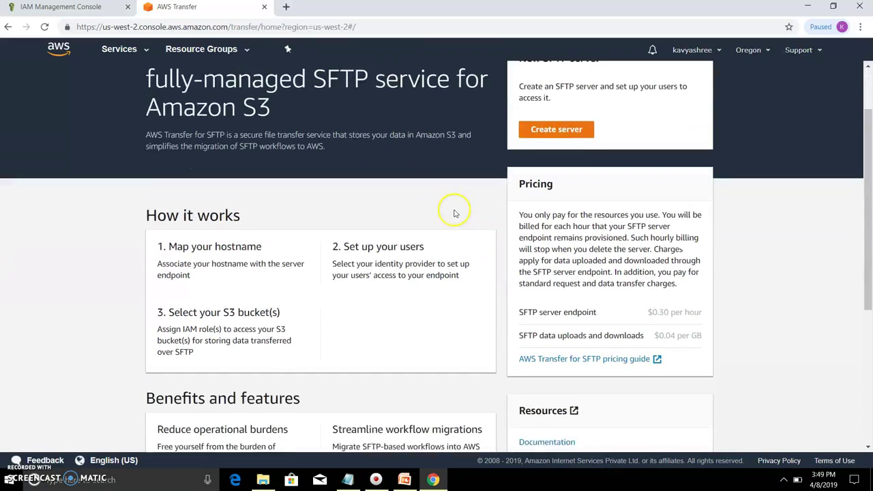
{"action": "scroll", "coordinate": [471, 204], "scroll_direction": "up", "scroll_amount": 6}
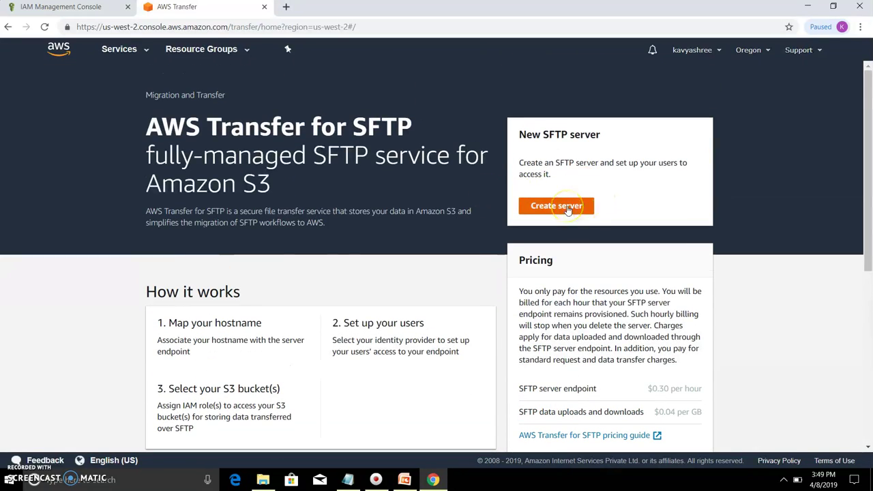
{"action": "scroll", "coordinate": [565, 212], "scroll_direction": "down", "scroll_amount": 4}
{"action": "scroll", "coordinate": [565, 205], "scroll_direction": "up", "scroll_amount": 3}
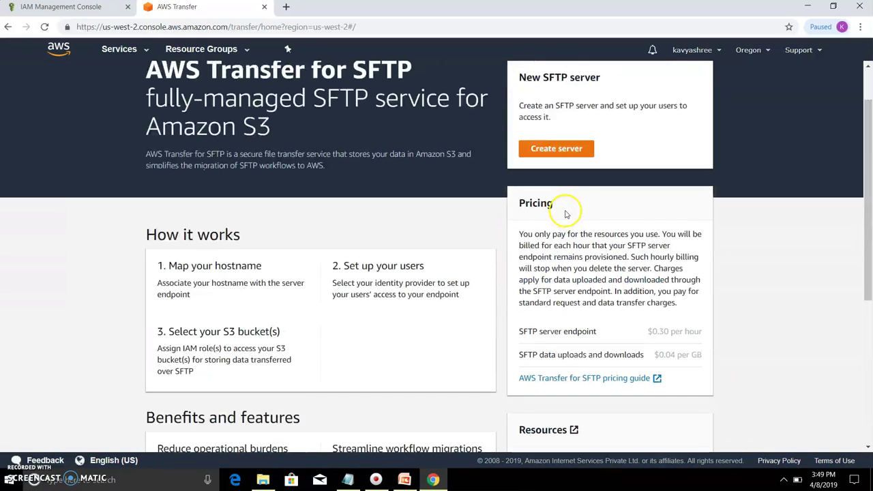
{"action": "left_click", "coordinate": [556, 149]}
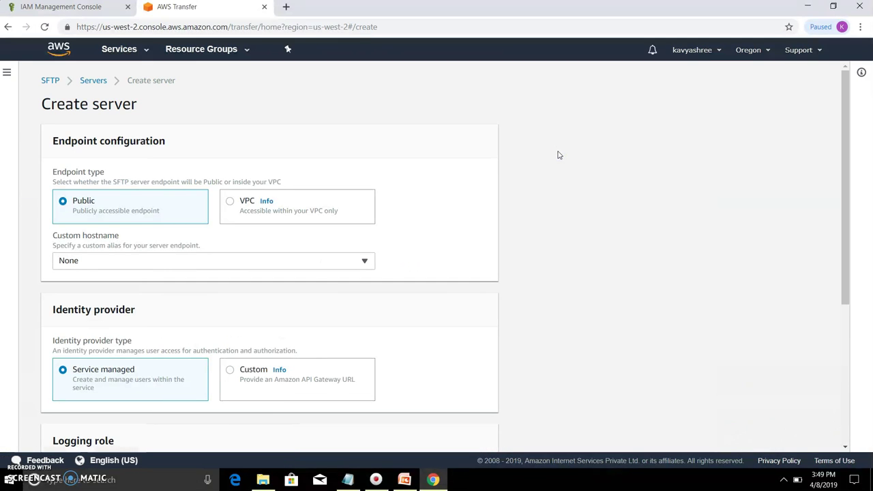
Choose the IAM role named after the account holder as the logging role and create the public, service-managed SFTP server.
{"action": "scroll", "coordinate": [450, 195], "scroll_direction": "down", "scroll_amount": 3}
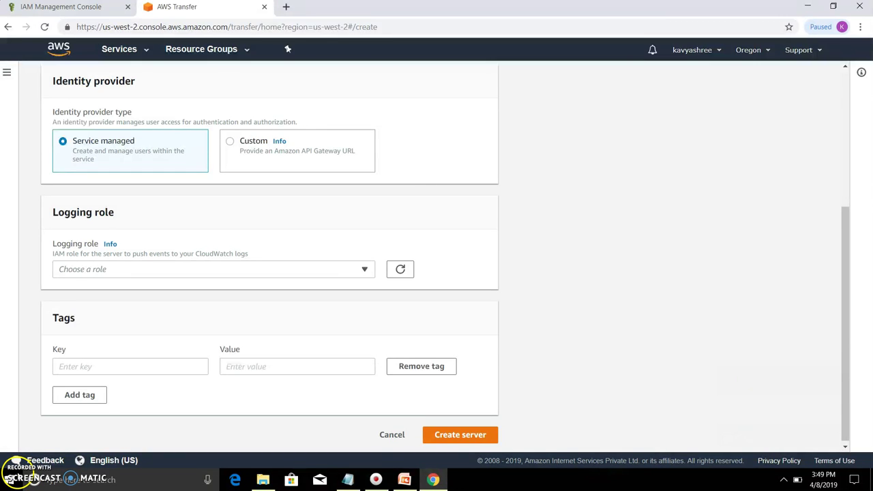
{"action": "scroll", "coordinate": [62, 95], "scroll_direction": "up", "scroll_amount": 3}
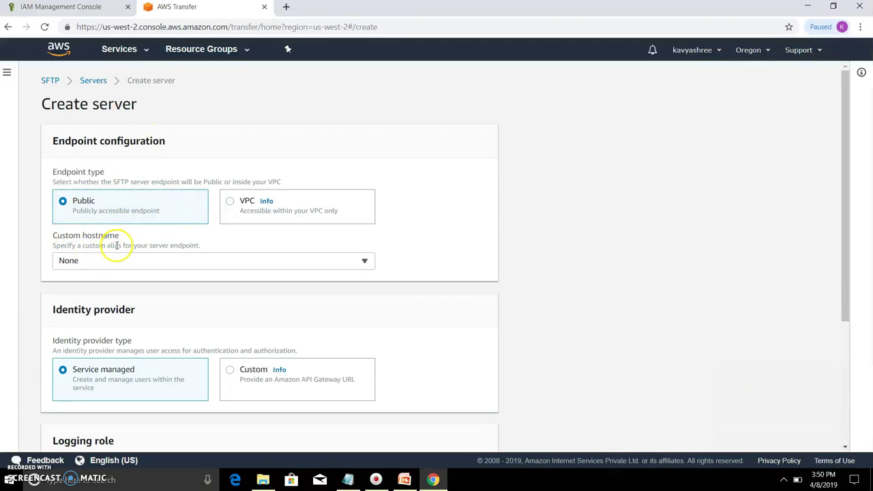
{"action": "scroll", "coordinate": [131, 265], "scroll_direction": "down", "scroll_amount": 1}
{"action": "scroll", "coordinate": [131, 264], "scroll_direction": "down", "scroll_amount": 2}
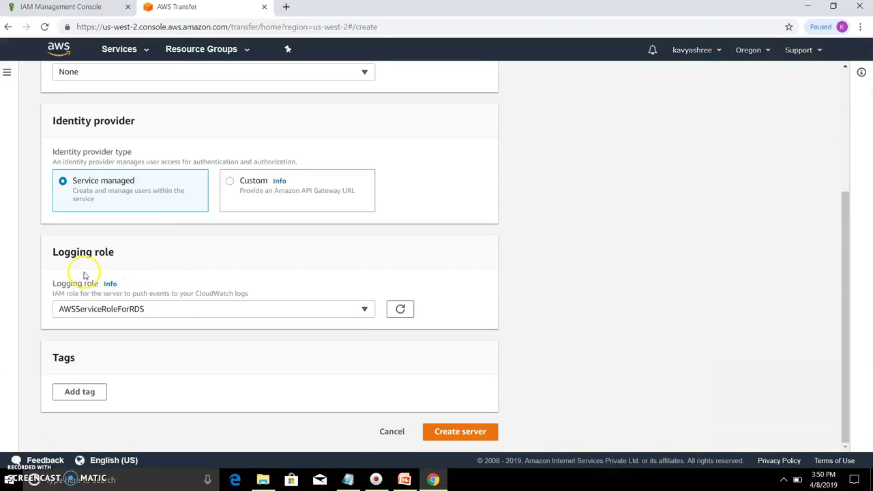
{"action": "left_click", "coordinate": [363, 310]}
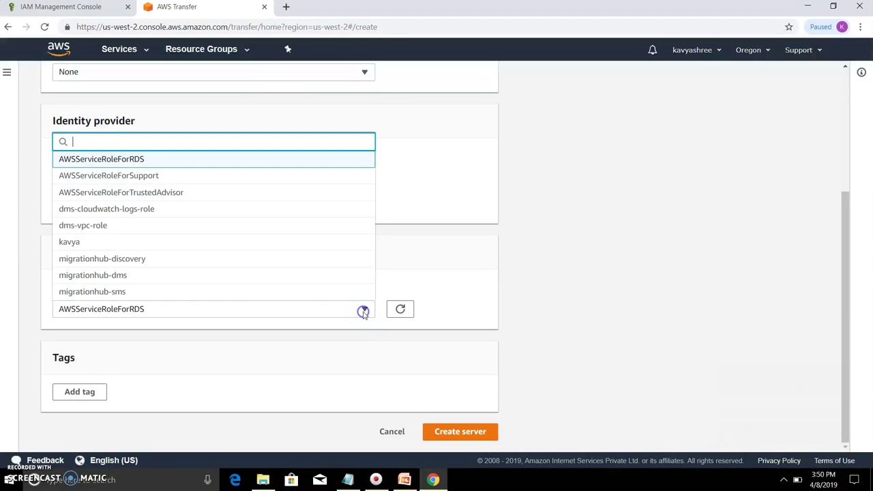
{"action": "left_click", "coordinate": [103, 250]}
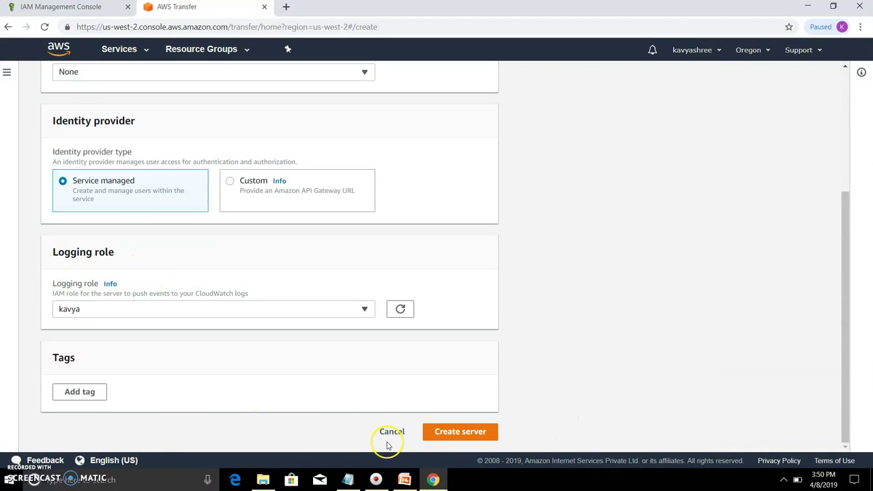
{"action": "left_click", "coordinate": [477, 432]}
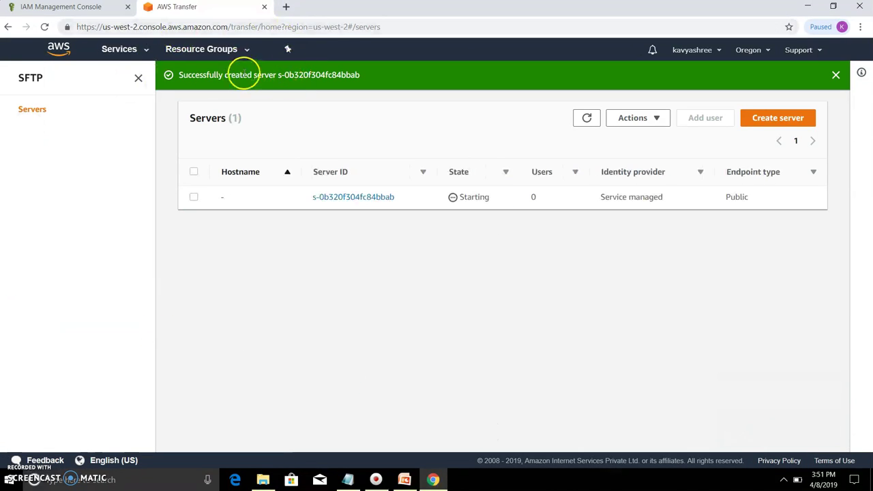
Open the new SFTP server's details and start adding a user to it.
{"action": "left_click", "coordinate": [338, 197]}
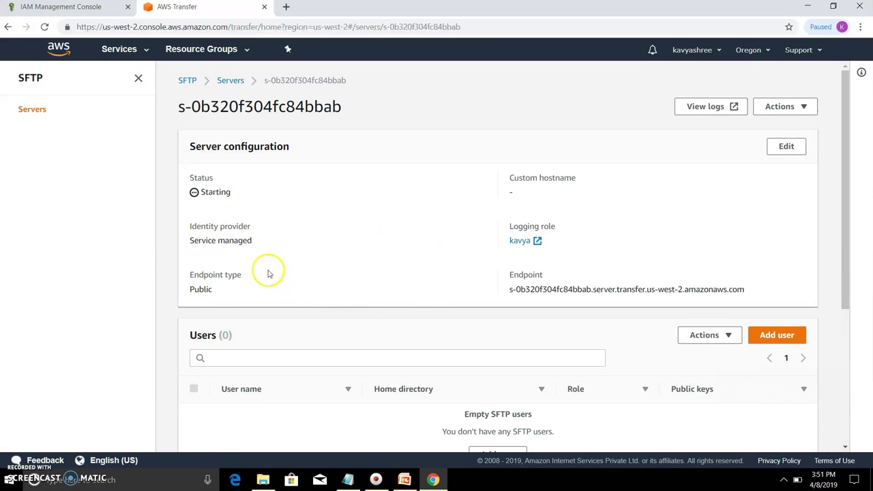
{"action": "scroll", "coordinate": [386, 345], "scroll_direction": "down", "scroll_amount": 1}
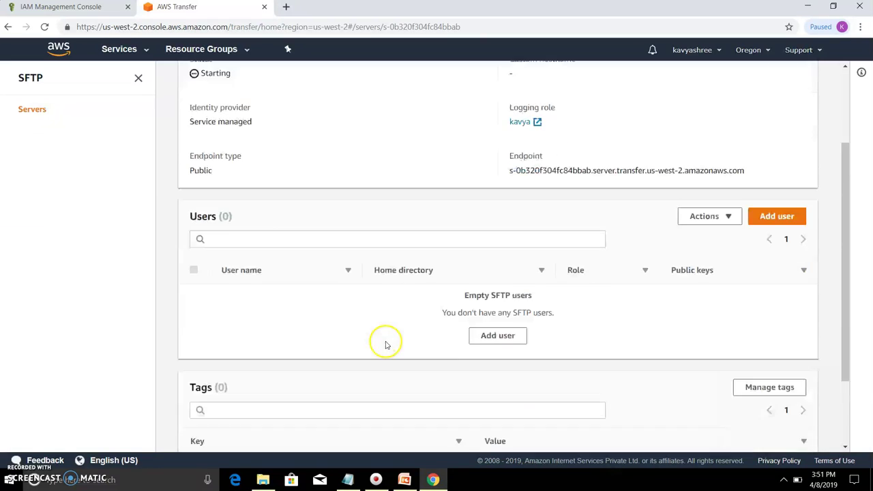
{"action": "scroll", "coordinate": [385, 345], "scroll_direction": "down", "scroll_amount": 2}
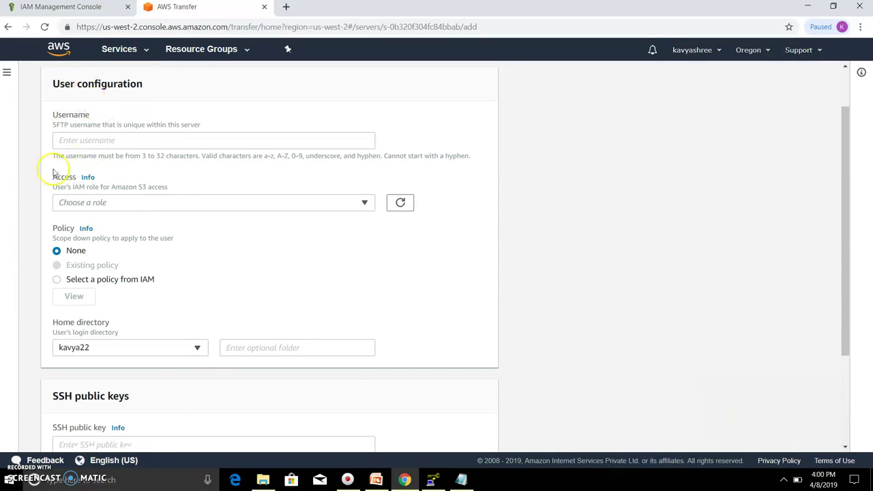
Set the SFTP username to demo and choose the role named after the account holder for S3 access.
{"action": "left_click", "coordinate": [63, 139]}
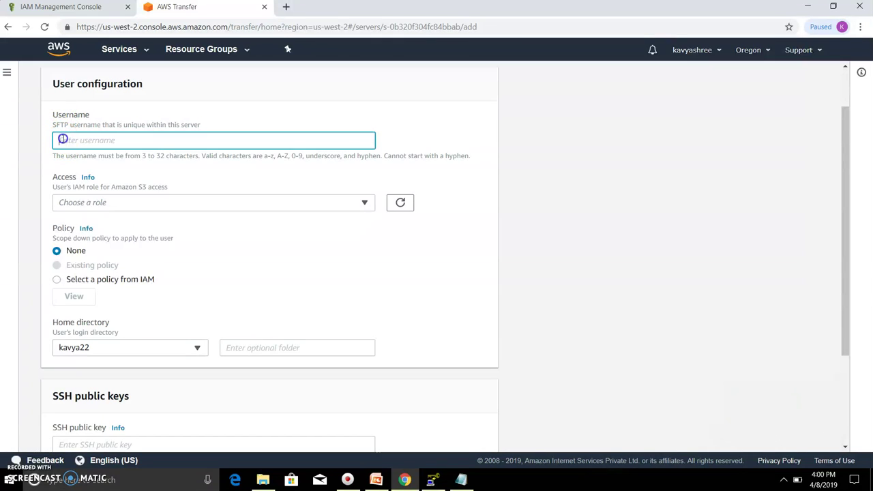
{"action": "type", "text": "demo"}
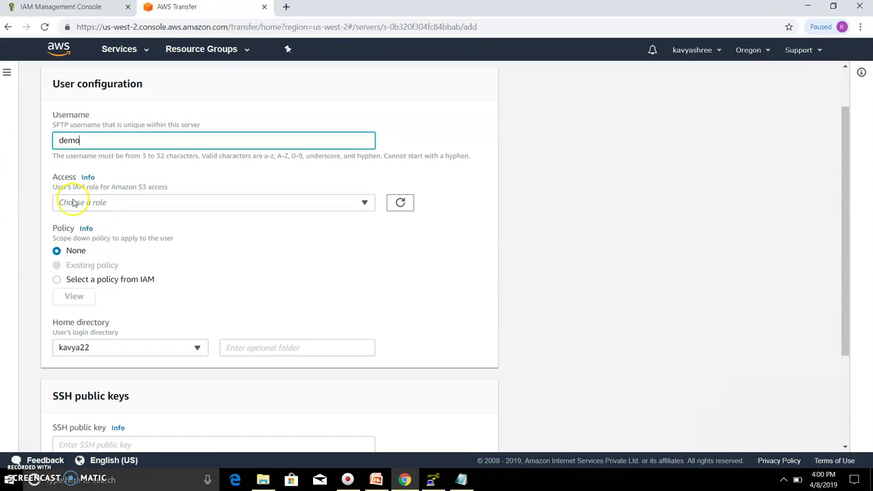
{"action": "left_click", "coordinate": [366, 203]}
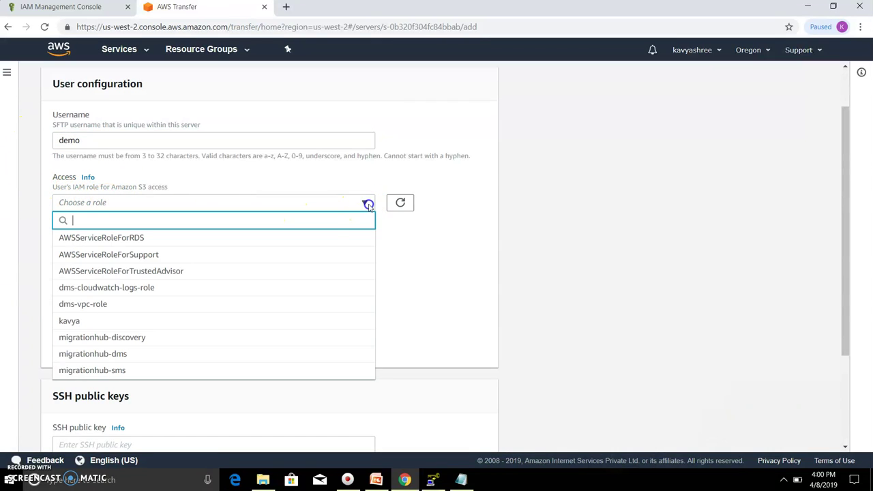
{"action": "left_click", "coordinate": [90, 322]}
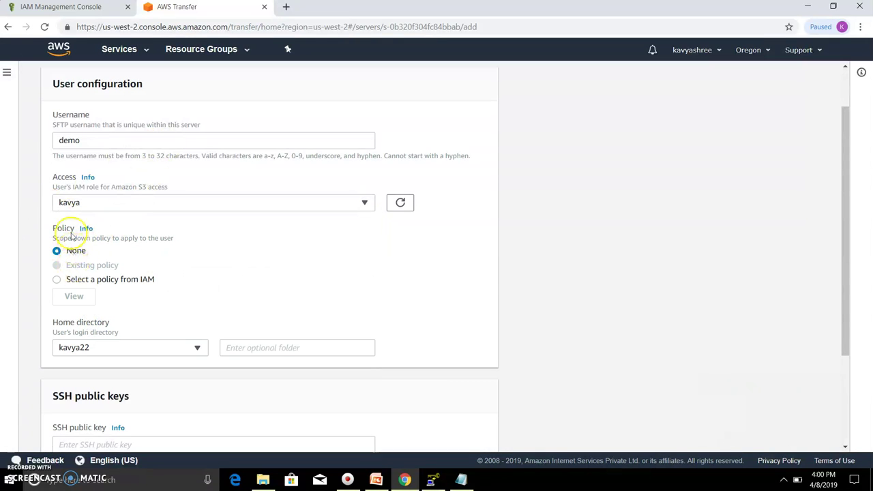
Choose the S3 bucket named with the account holder's first name followed by 22 as the user's home directory.
{"action": "scroll", "coordinate": [112, 306], "scroll_direction": "down", "scroll_amount": 2}
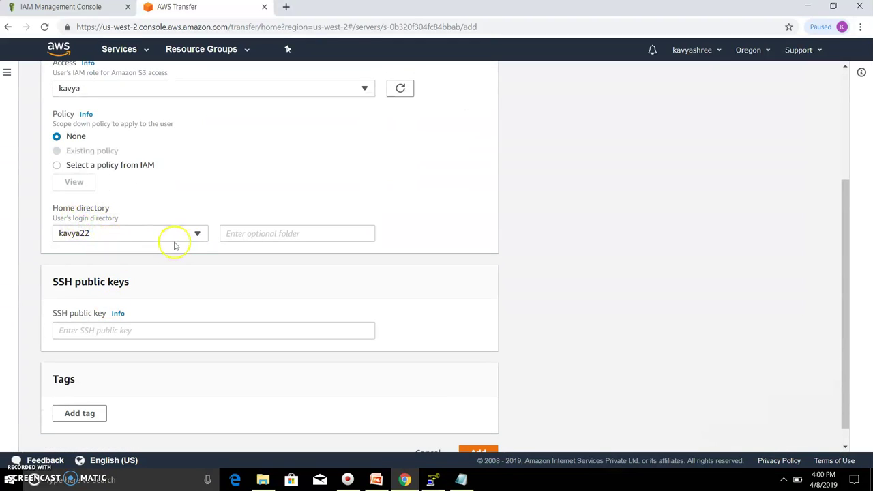
{"action": "left_click", "coordinate": [196, 236]}
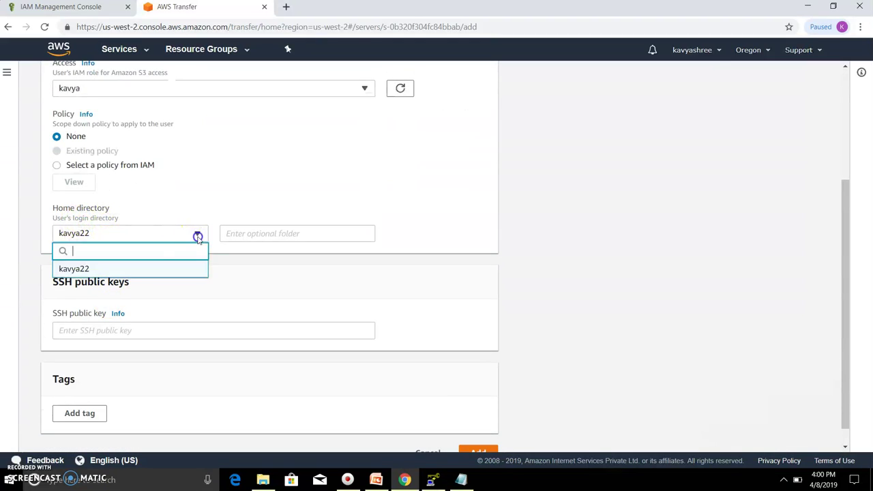
{"action": "left_click", "coordinate": [132, 270]}
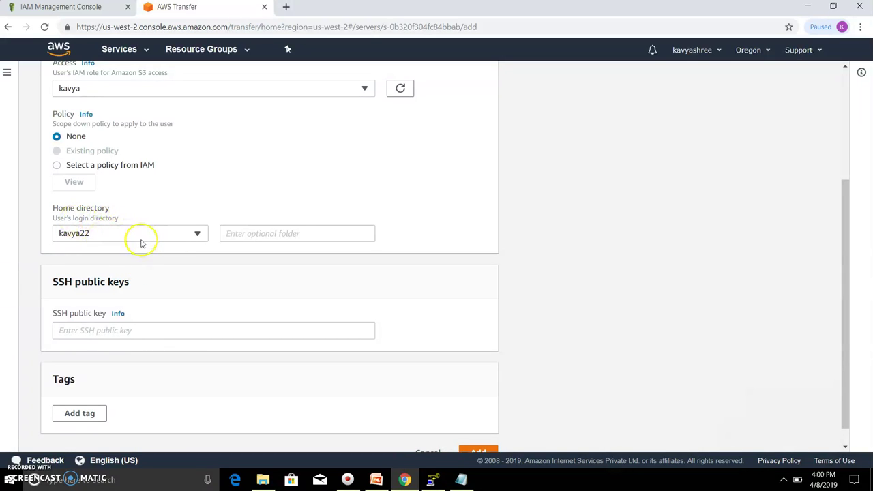
{"action": "left_click", "coordinate": [195, 236]}
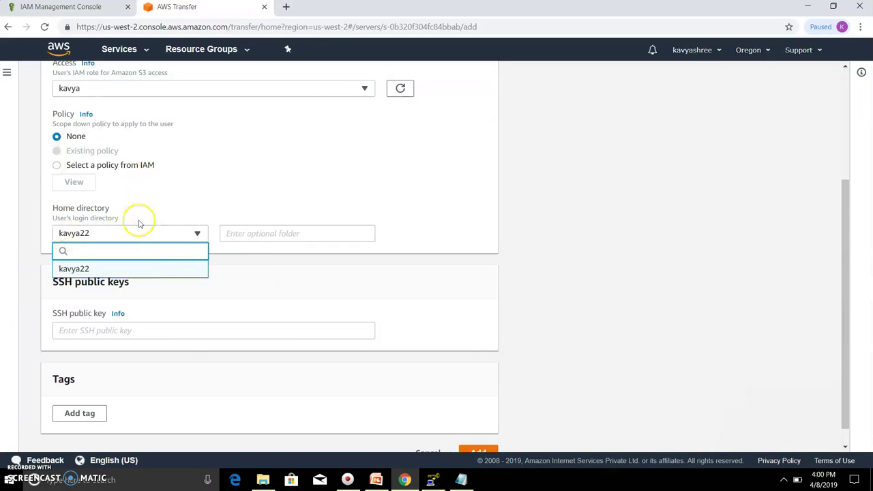
{"action": "left_click", "coordinate": [220, 186]}
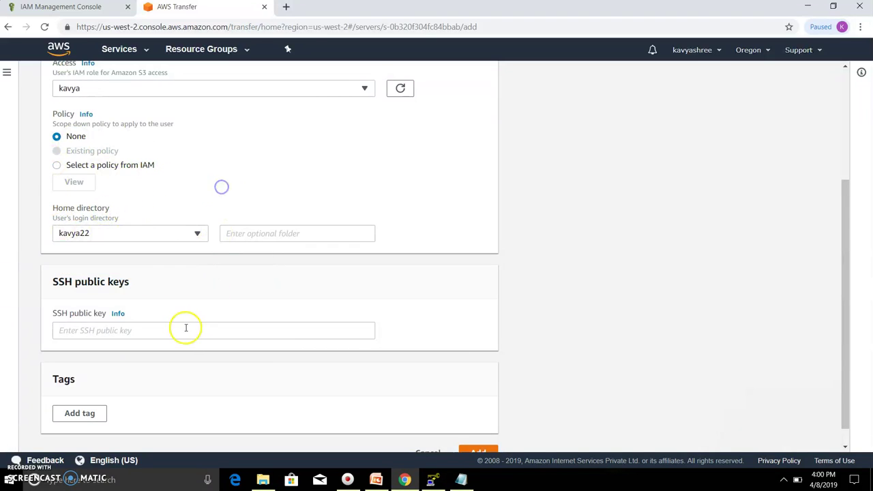
Check the generated key in PuTTY Key Generator, enter the key text saved in Notepad as the SSH public key, and add the user.
{"action": "scroll", "coordinate": [185, 326], "scroll_direction": "down", "scroll_amount": 1}
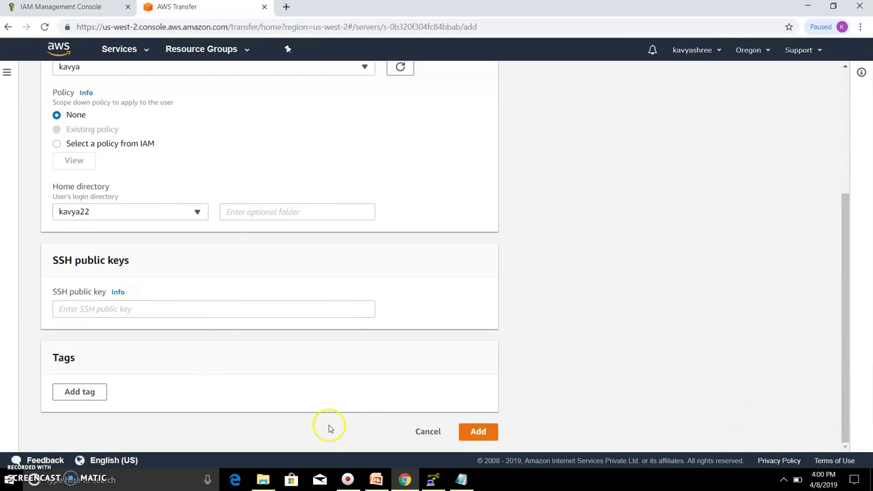
{"action": "left_click", "coordinate": [432, 479]}
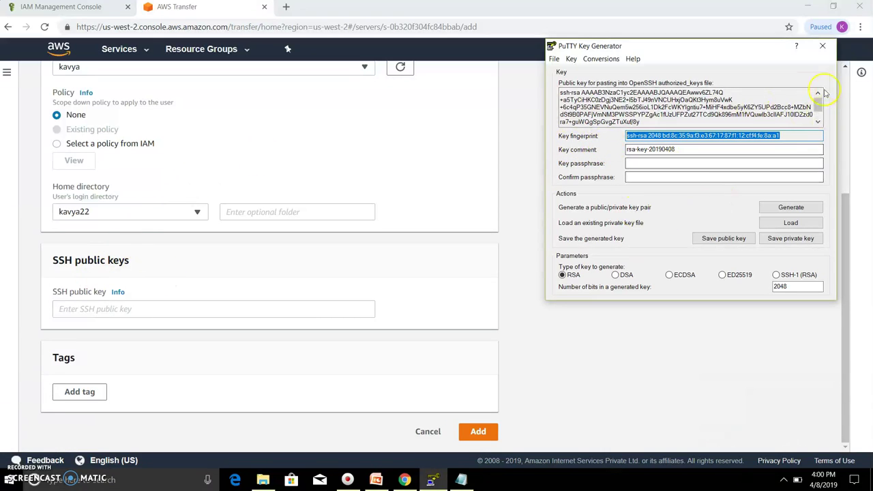
{"action": "left_click", "coordinate": [554, 397]}
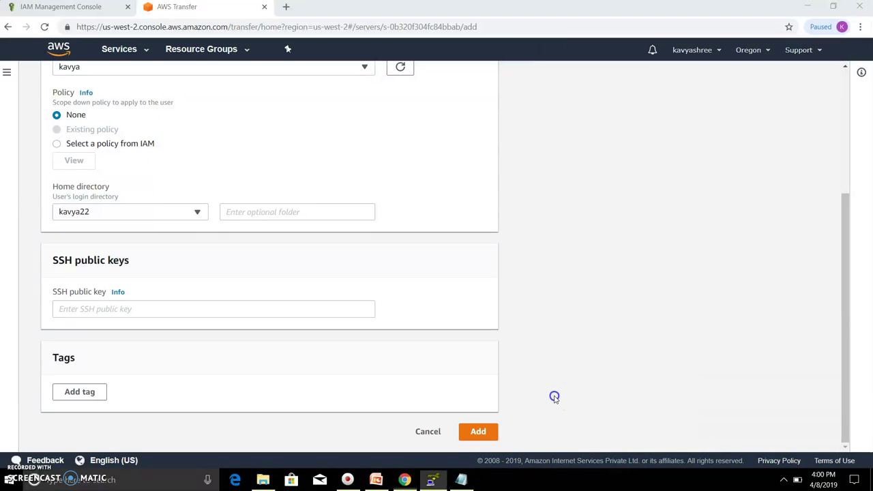
{"action": "left_click", "coordinate": [461, 480]}
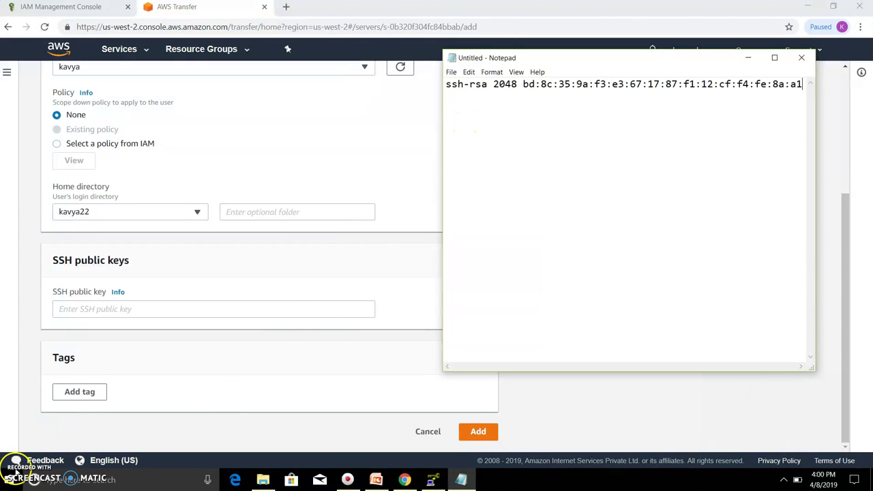
{"action": "left_click", "coordinate": [80, 309]}
{"action": "type", "text": "ssh-rsa 2048 bd:8c:35:9a:f3:e3:67:17:87:f1:12:cf:f4:fe:8a:a1"}
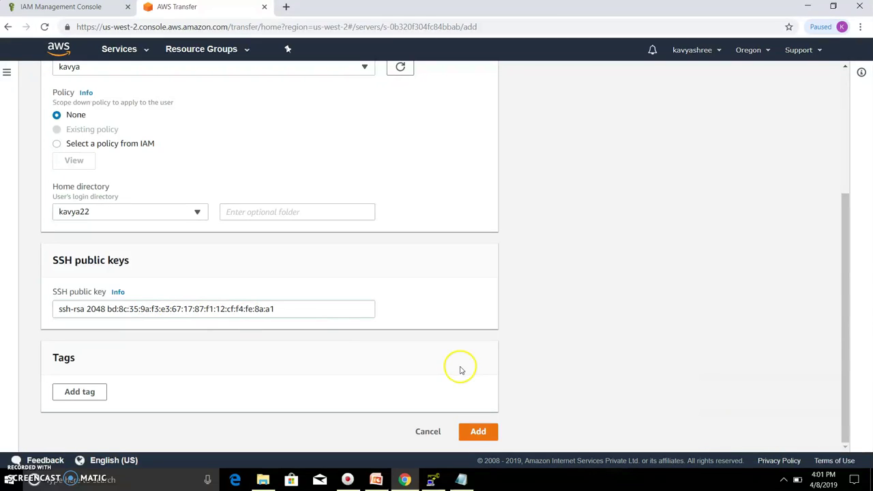
{"action": "left_click", "coordinate": [477, 432]}
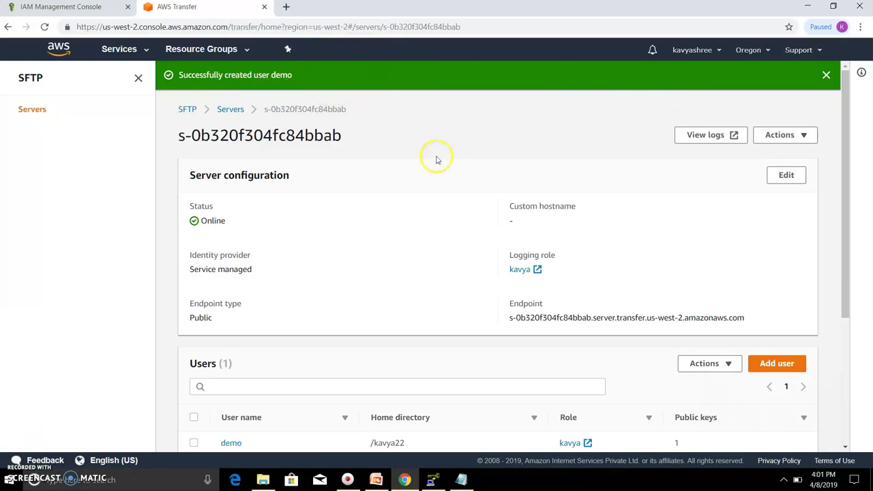
{"action": "scroll", "coordinate": [455, 250], "scroll_direction": "down", "scroll_amount": 1}
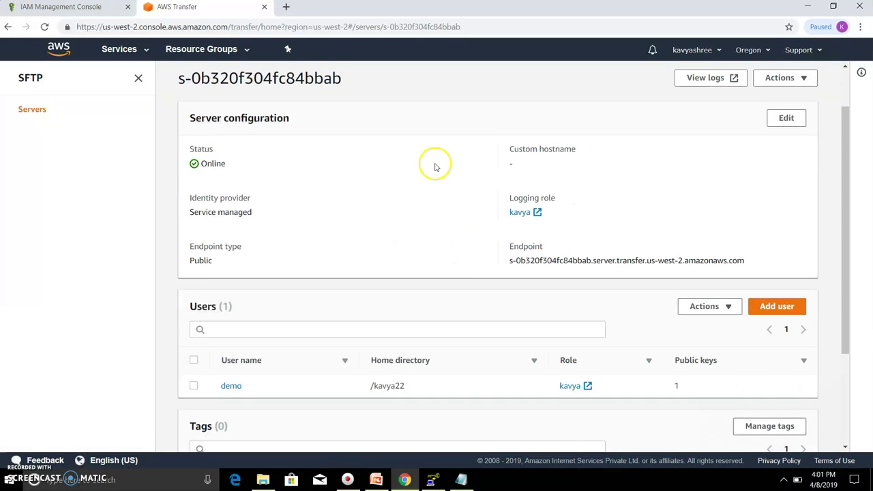
{"action": "scroll", "coordinate": [437, 171], "scroll_direction": "down", "scroll_amount": 2}
{"action": "scroll", "coordinate": [439, 176], "scroll_direction": "up", "scroll_amount": 3}
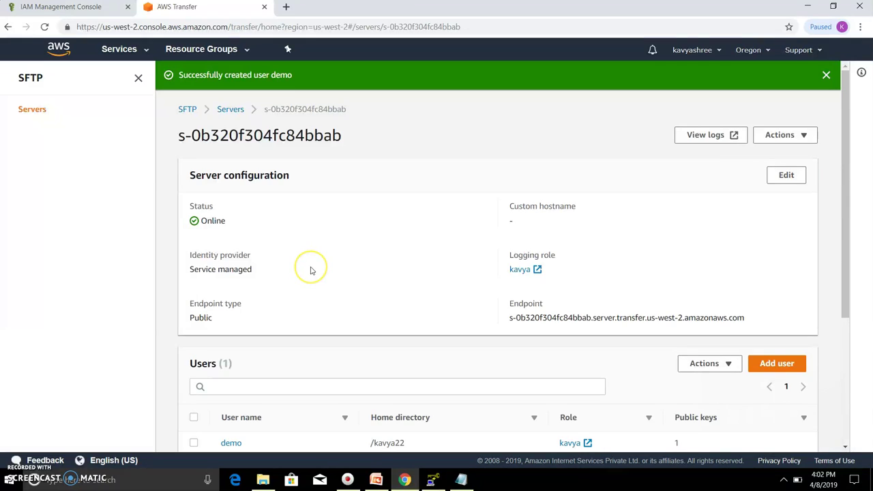
Review the SFTP server's configuration and its users list with the demo user.
{"action": "scroll", "coordinate": [312, 268], "scroll_direction": "down", "scroll_amount": 3}
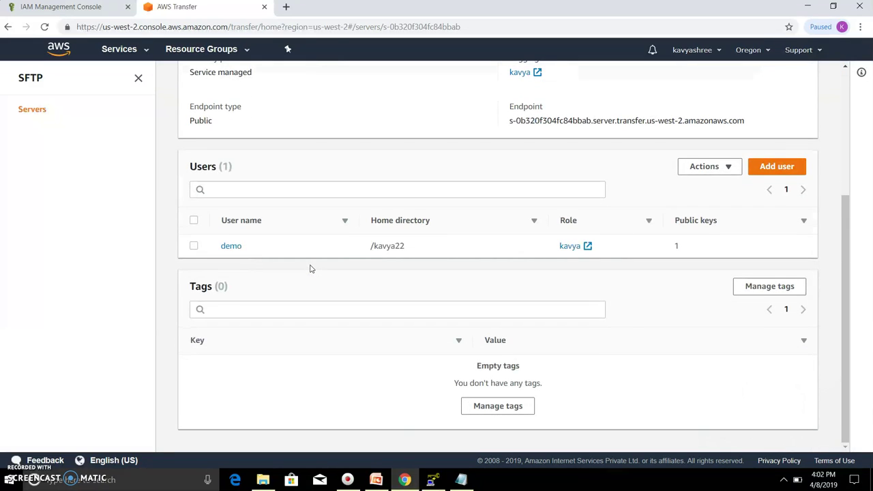
{"action": "scroll", "coordinate": [726, 203], "scroll_direction": "up", "scroll_amount": 3}
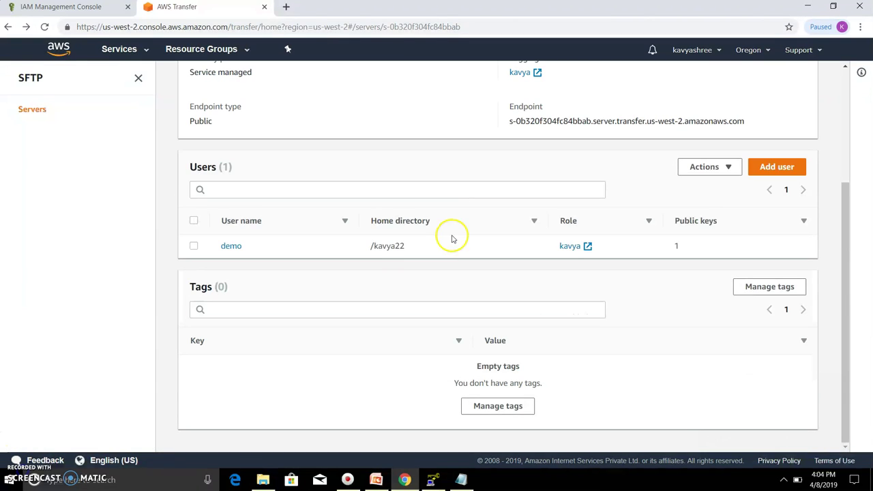
{"action": "scroll", "coordinate": [289, 208], "scroll_direction": "up", "scroll_amount": 3}
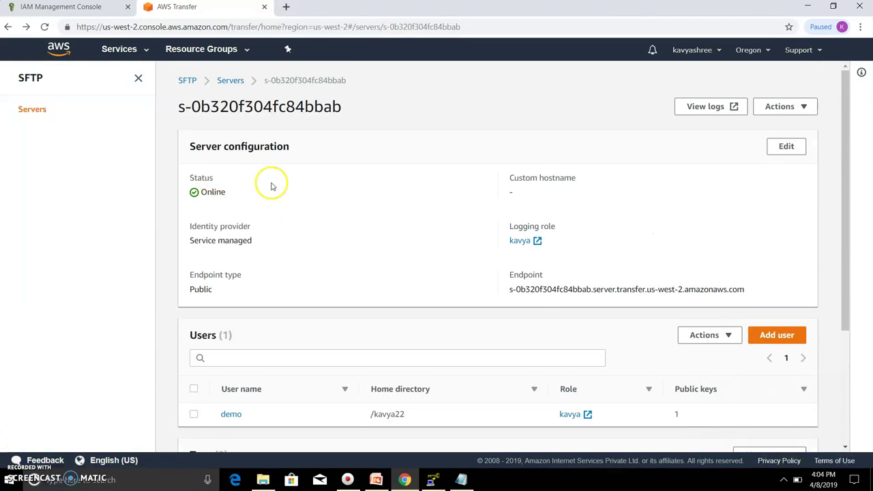
{"action": "scroll", "coordinate": [518, 300], "scroll_direction": "down", "scroll_amount": 2}
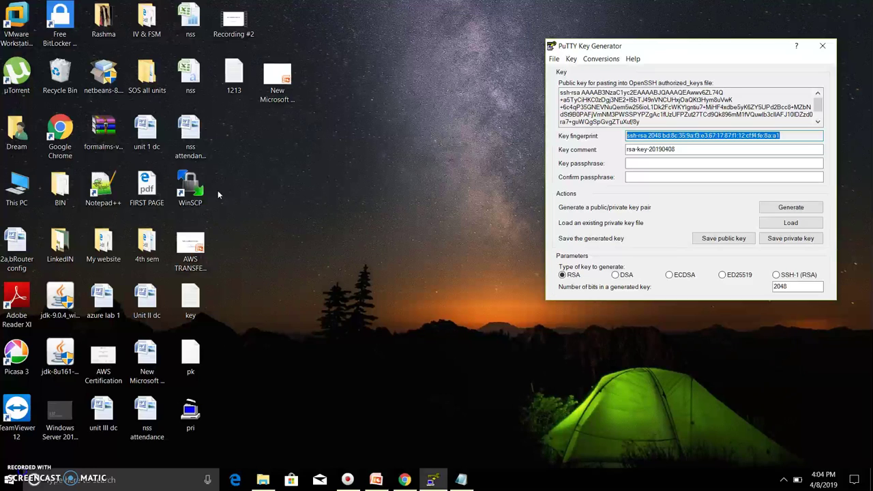
Open WinSCP from the desktop and select the host name of the existing demo site in the Login dialog.
{"action": "double_click", "coordinate": [195, 190]}
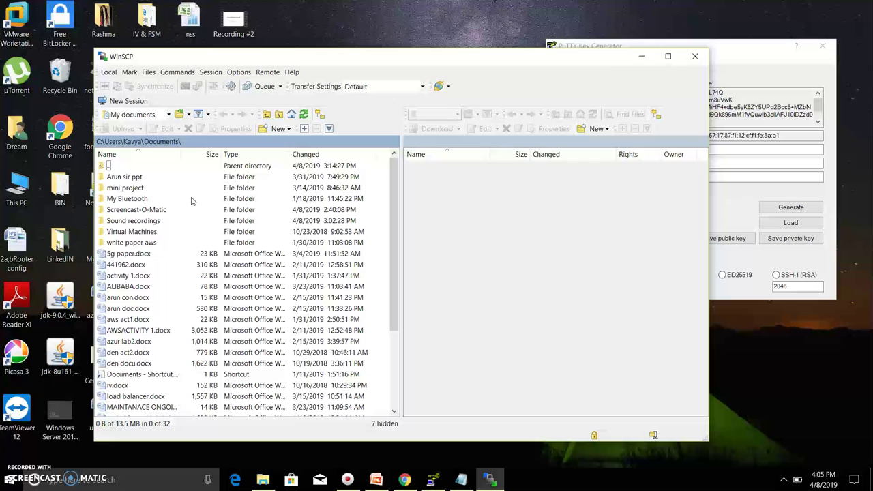
{"action": "left_click", "coordinate": [382, 298]}
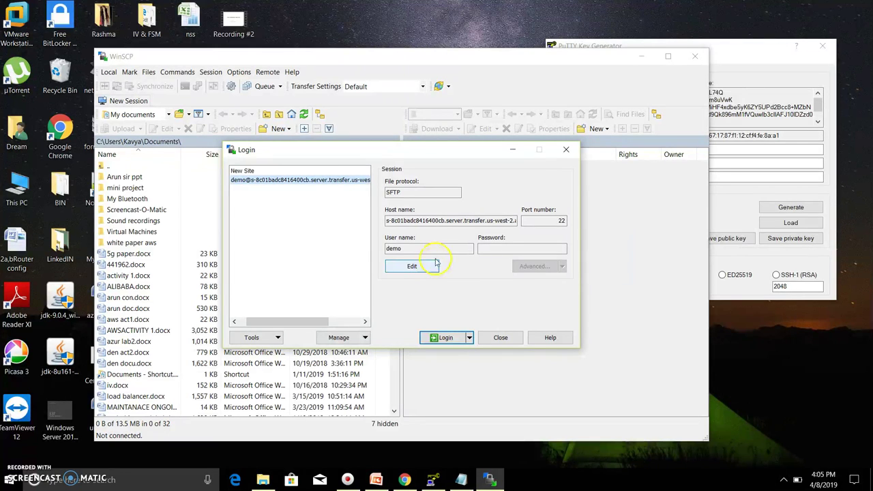
{"action": "left_click", "coordinate": [360, 179]}
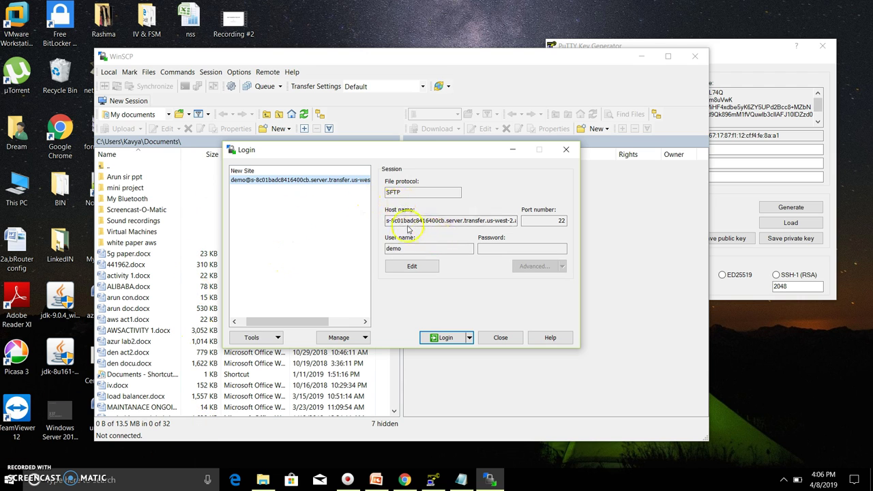
{"action": "left_click", "coordinate": [511, 220]}
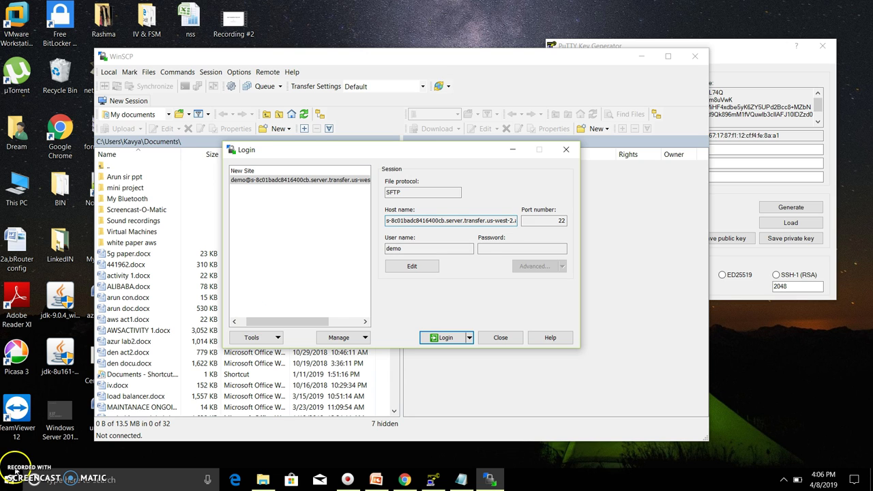
{"action": "key", "text": "ctrl+a"}
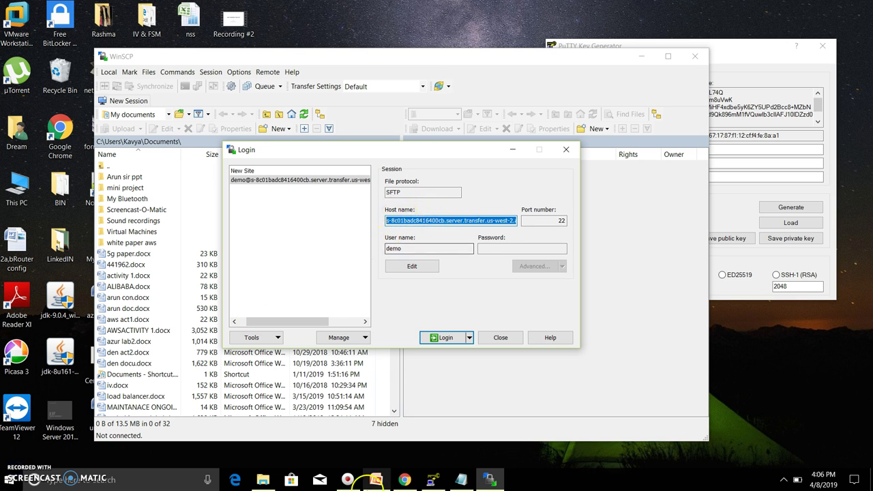
Copy the server's endpoint from the AWS console into a new WinSCP SFTP site as host name, with demo as user name.
{"action": "left_click", "coordinate": [401, 479]}
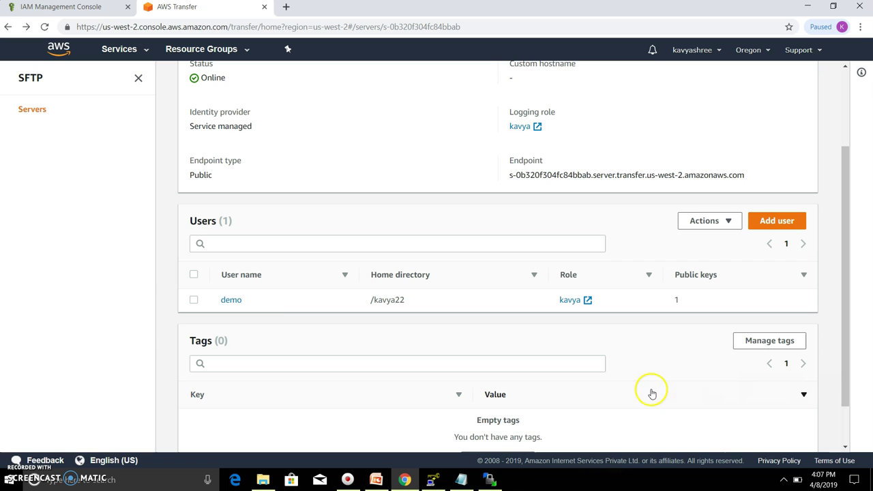
{"action": "left_click", "coordinate": [488, 478]}
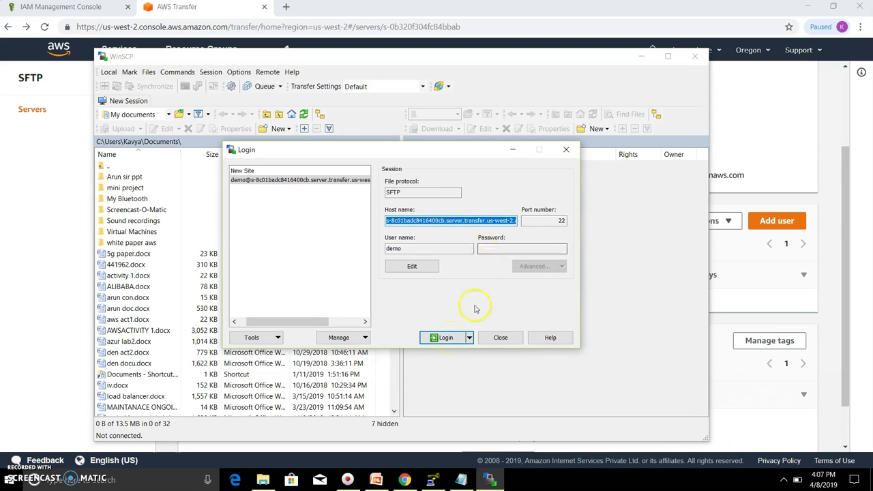
{"action": "left_click", "coordinate": [464, 338]}
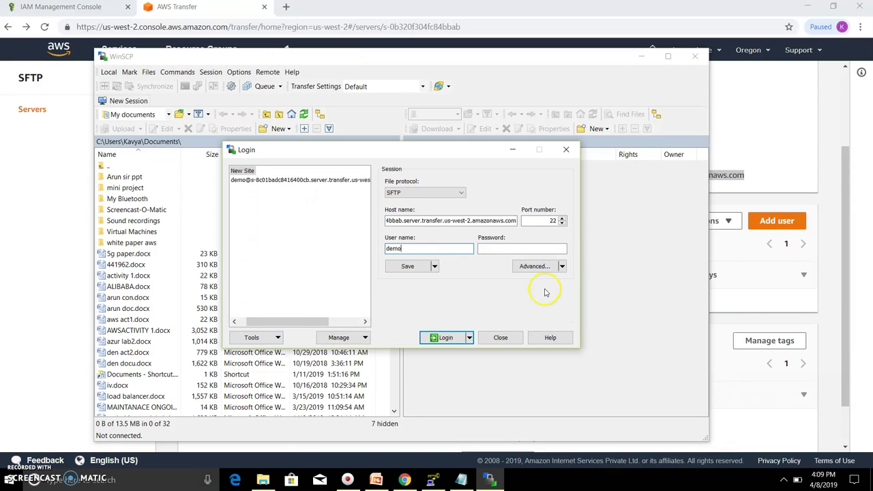
In the new site's advanced SSH authentication settings, use pri.ppk from the Desktop as the private key file.
{"action": "left_click", "coordinate": [561, 267]}
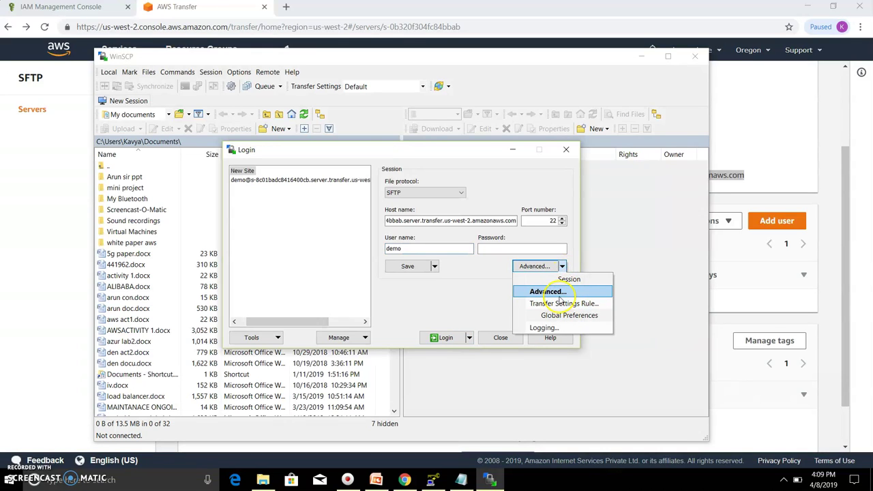
{"action": "left_click", "coordinate": [559, 298]}
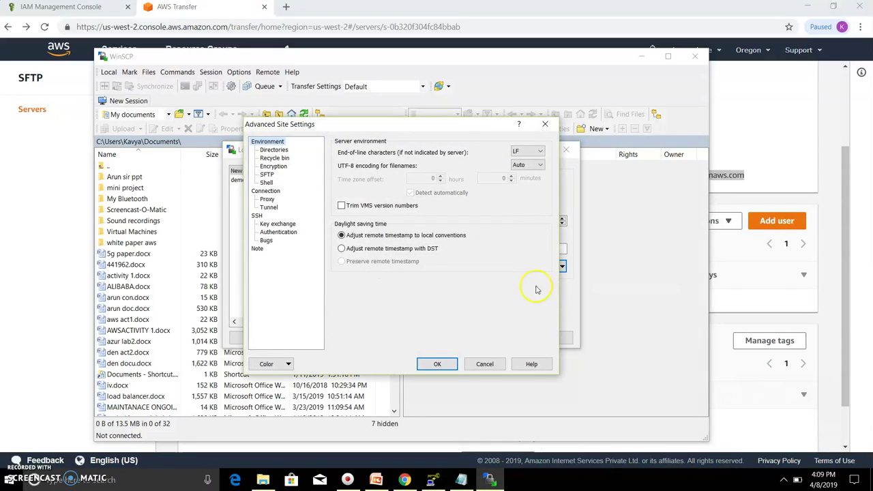
{"action": "left_click", "coordinate": [276, 233]}
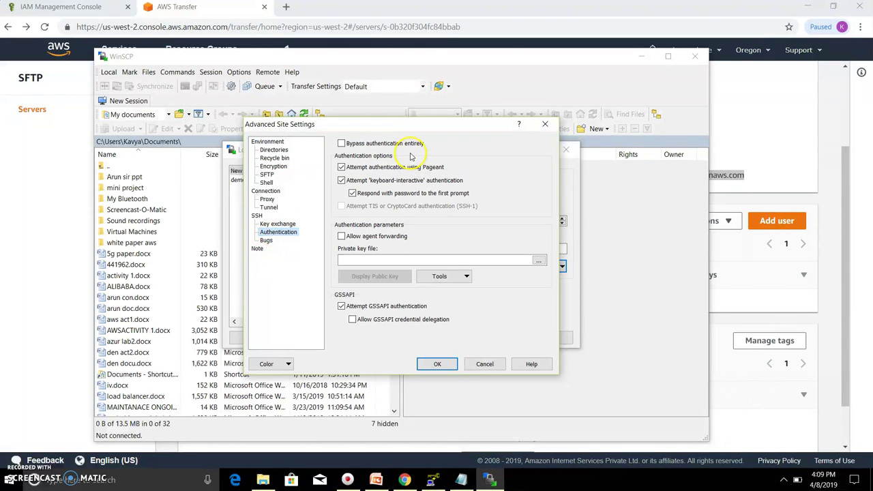
{"action": "left_click", "coordinate": [356, 258]}
{"action": "left_click", "coordinate": [357, 259]}
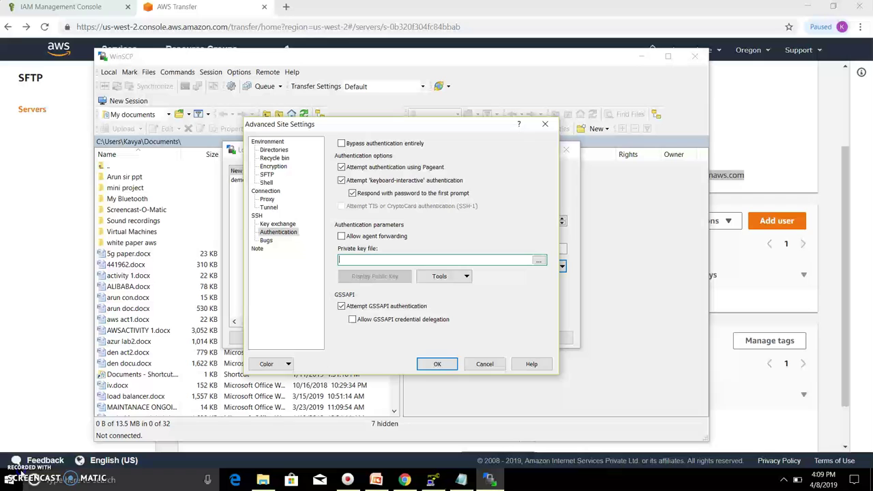
{"action": "left_click", "coordinate": [537, 262]}
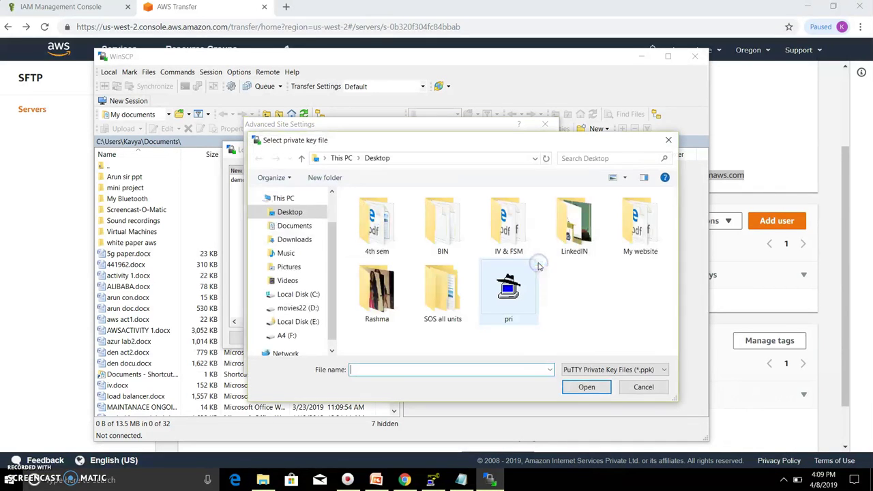
{"action": "left_click", "coordinate": [513, 292]}
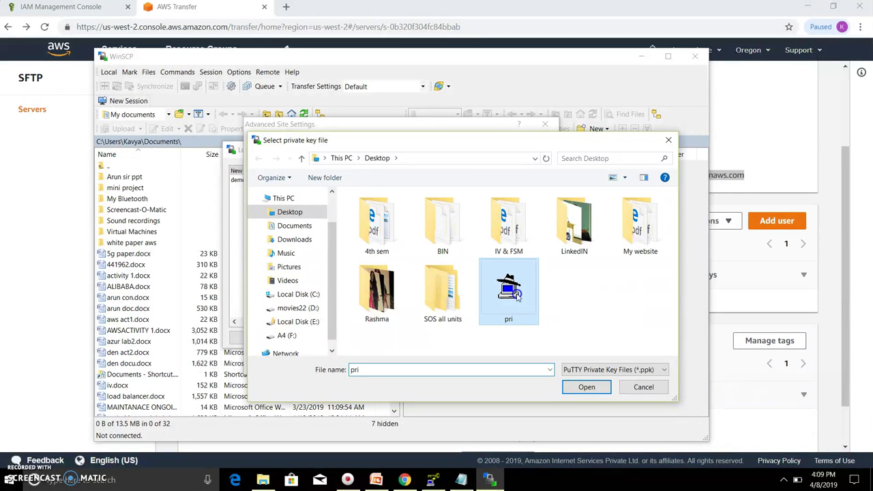
{"action": "left_click", "coordinate": [586, 387]}
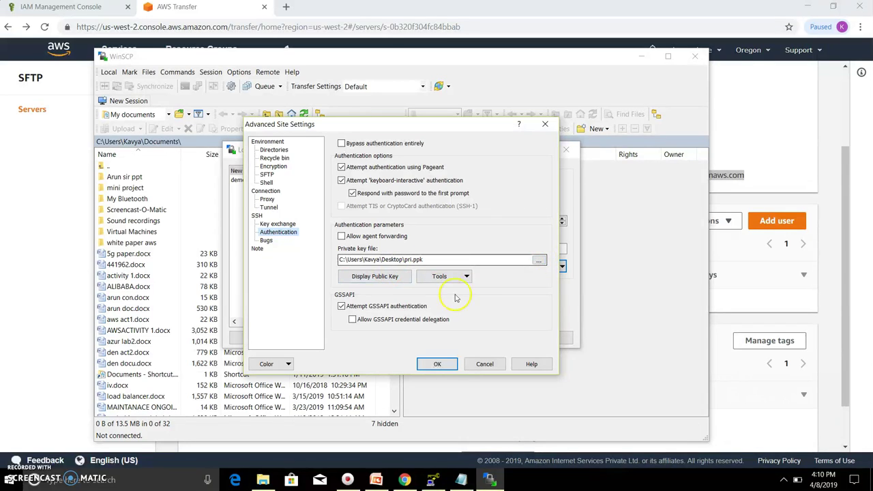
{"action": "left_click", "coordinate": [437, 365]}
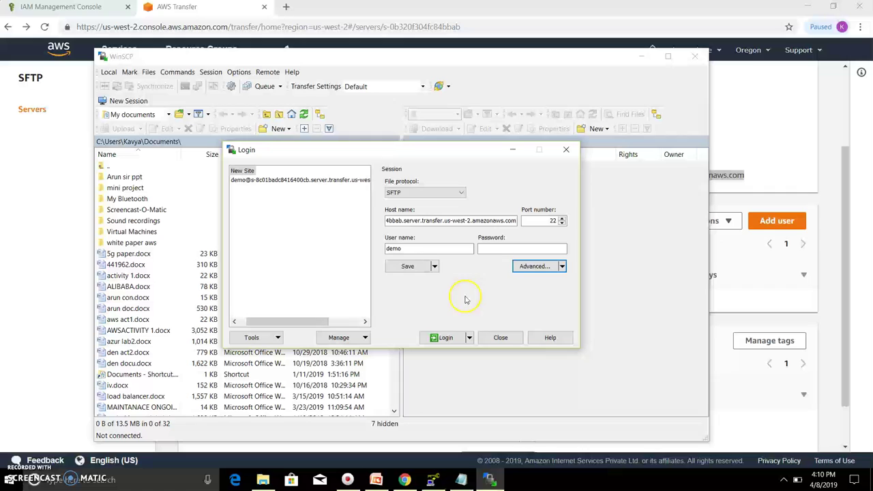
Save the session as a site under the suggested name with no folder, and log in with it.
{"action": "left_click", "coordinate": [409, 266]}
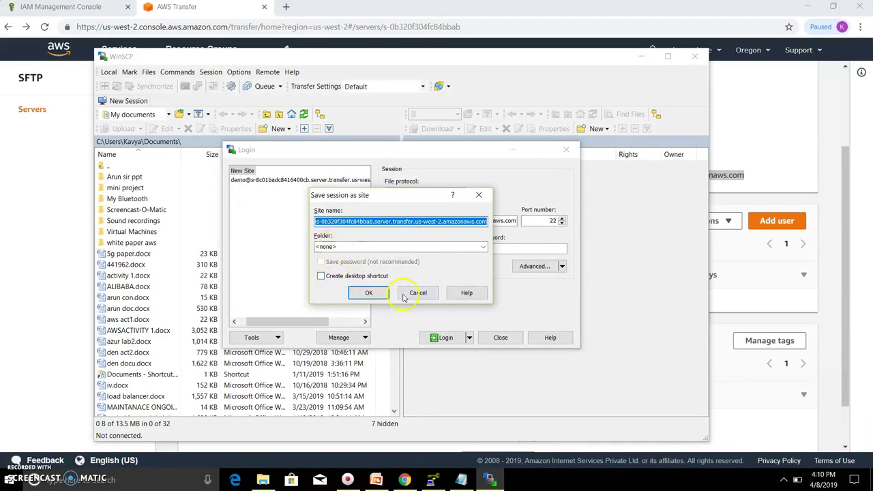
{"action": "left_click", "coordinate": [381, 295]}
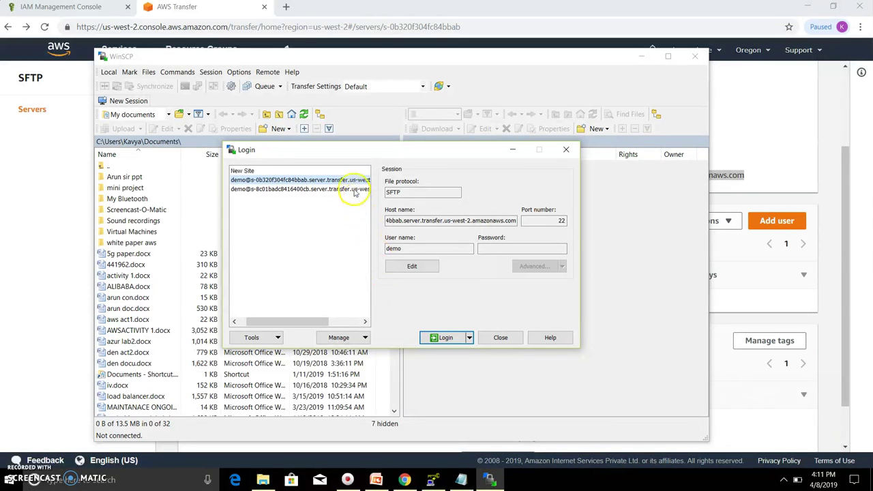
{"action": "left_click", "coordinate": [481, 248]}
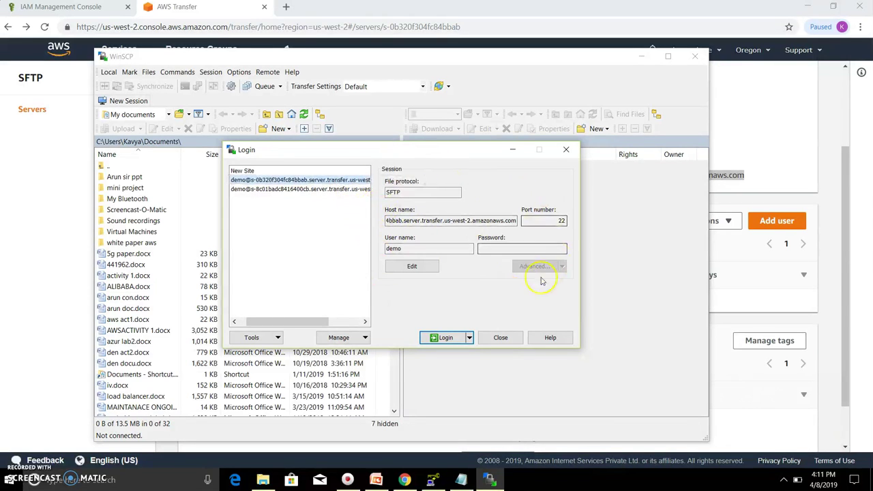
{"action": "left_click", "coordinate": [444, 337]}
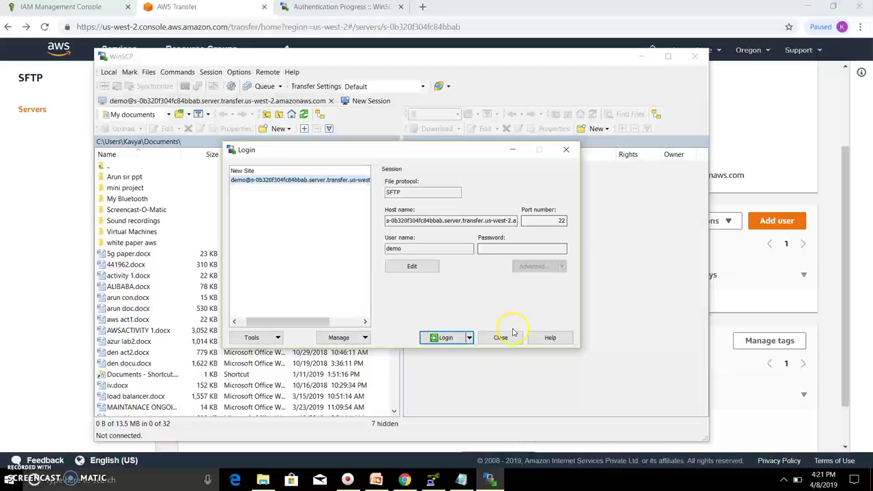
Open the saved demo site for editing, save it again and retry the login to the SFTP server.
{"action": "left_click", "coordinate": [411, 267]}
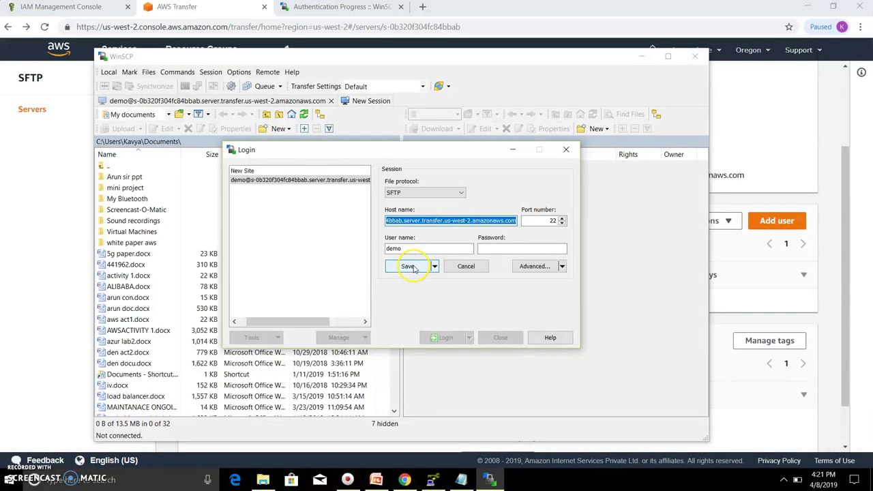
{"action": "left_click", "coordinate": [409, 266]}
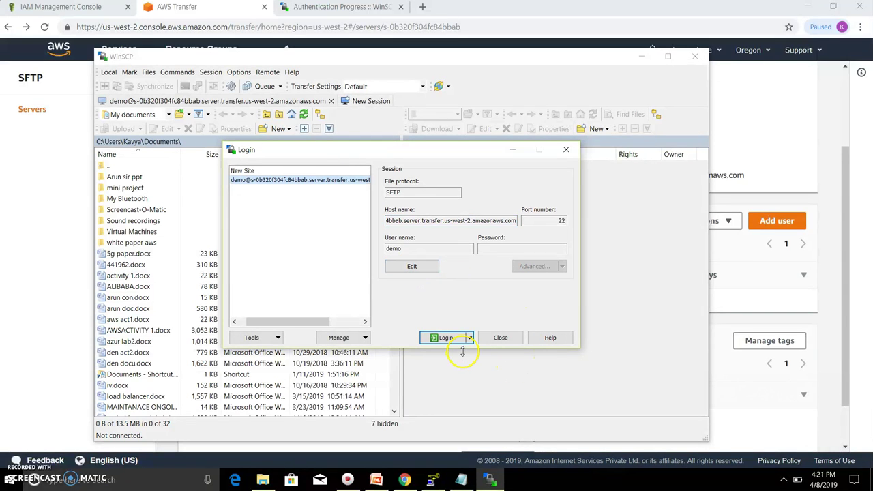
{"action": "left_click", "coordinate": [445, 338]}
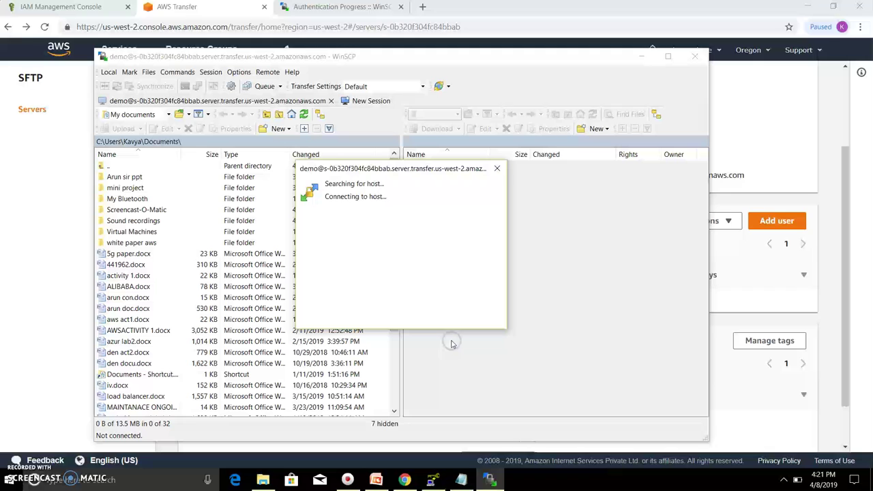